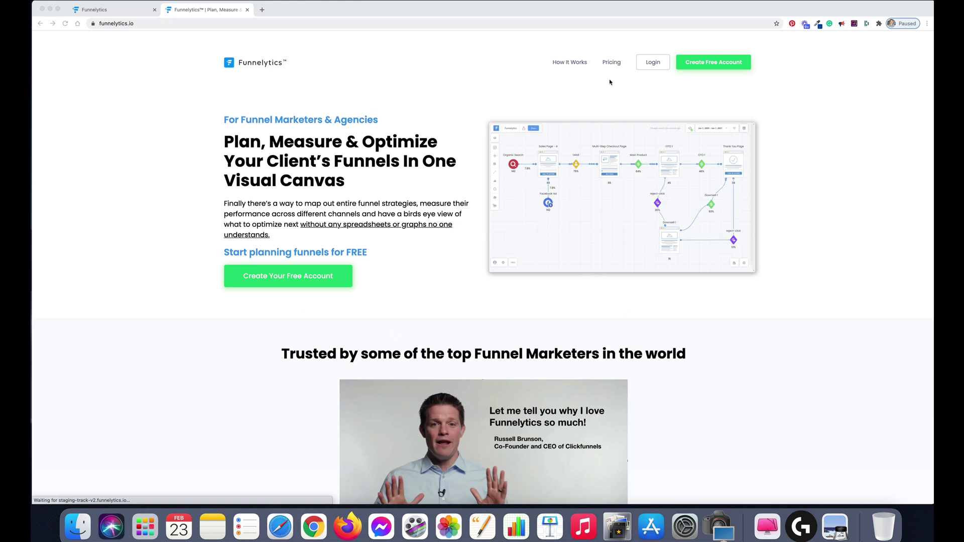
Browse the Funnelytics pricing plans, then go back to the app dashboard tab.
left_click(611, 62)
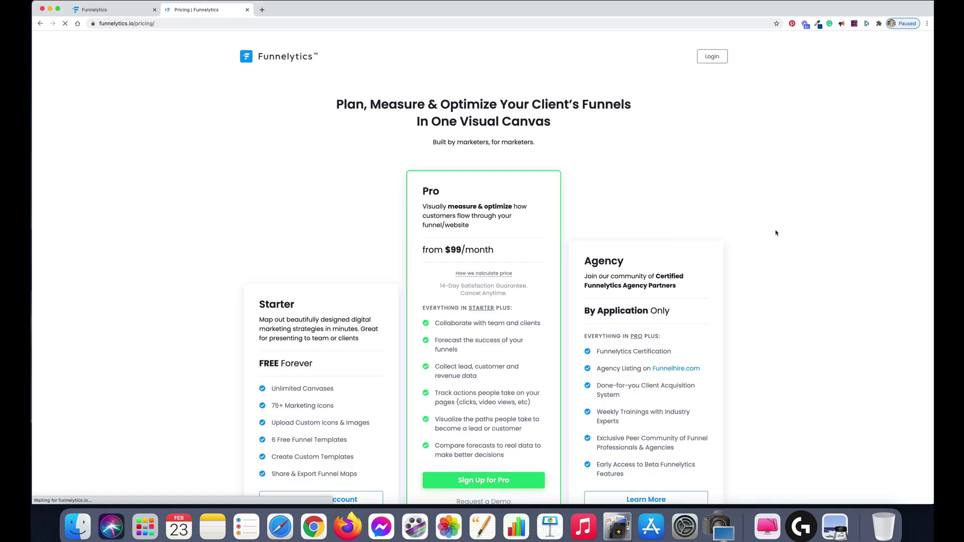
scroll(751, 232, "down", 2)
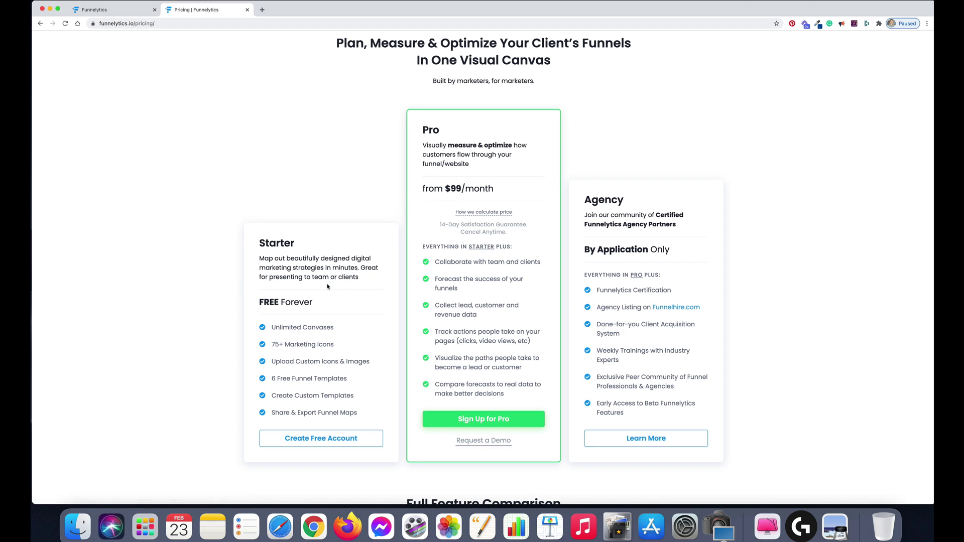
scroll(347, 280, "up", 3)
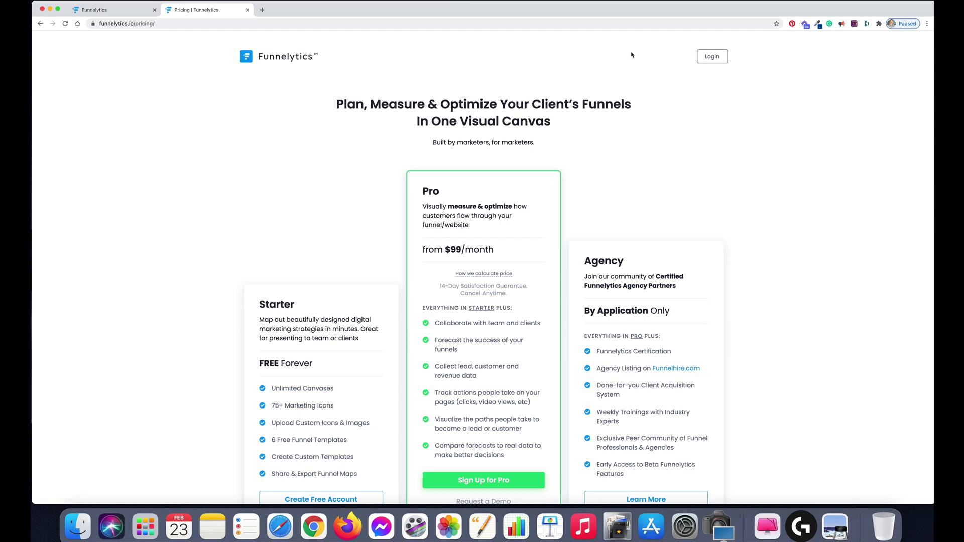
scroll(263, 320, "down", 3)
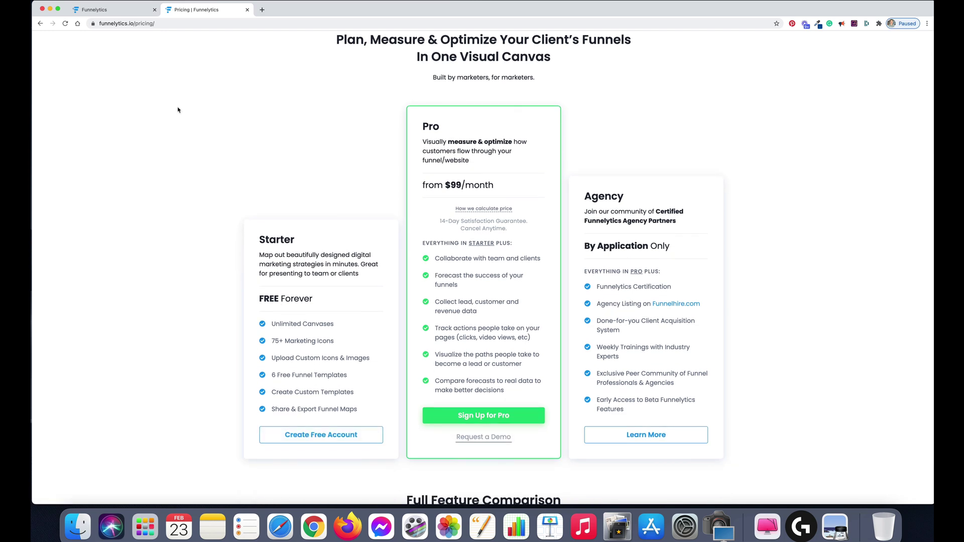
left_click(111, 11)
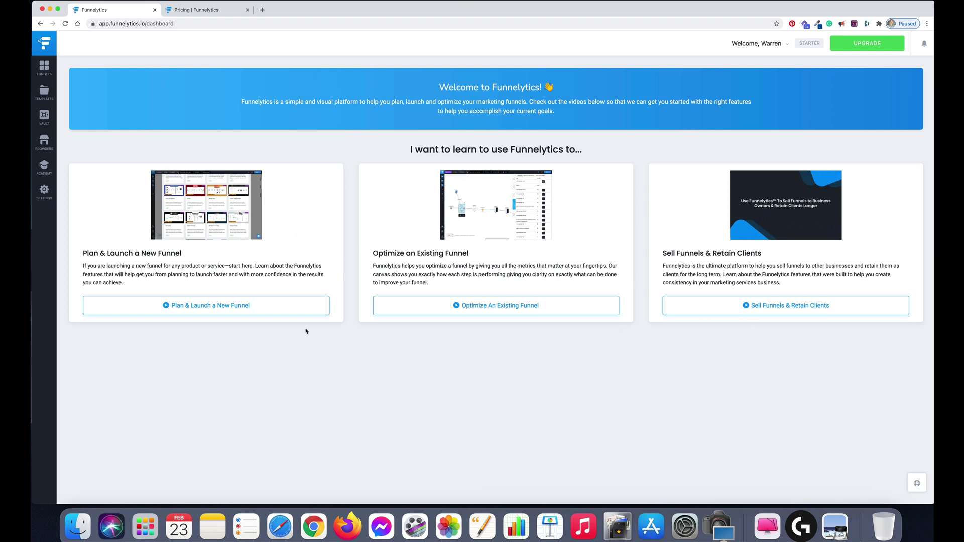
Create a funnel named 'Tutorial' in the Unorganized Funnels workspace.
left_click(49, 69)
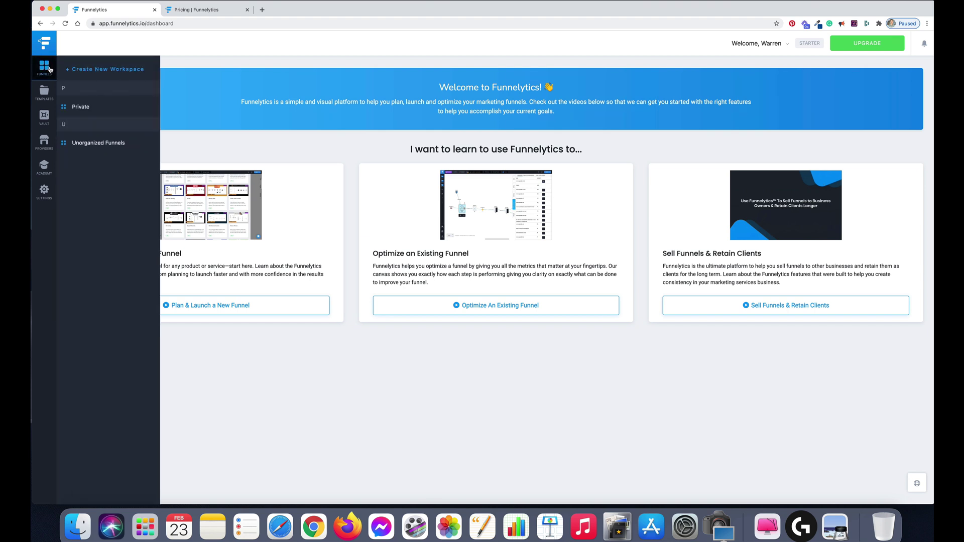
left_click(105, 146)
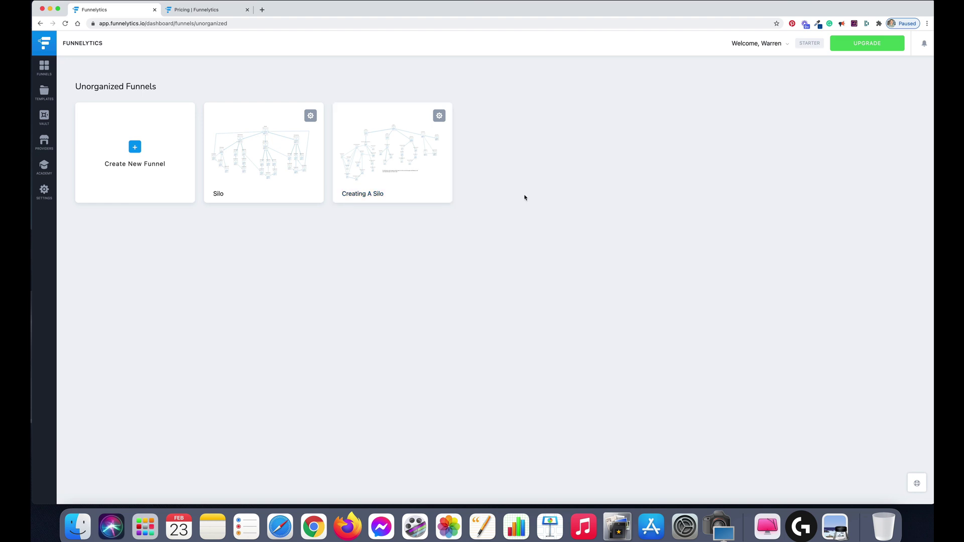
left_click(136, 149)
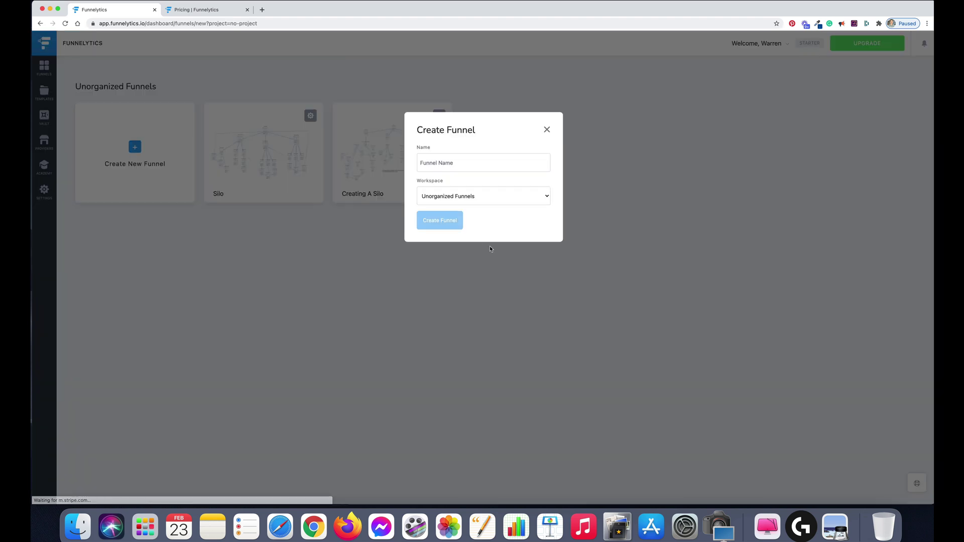
left_click(475, 164)
type("Tutorial")
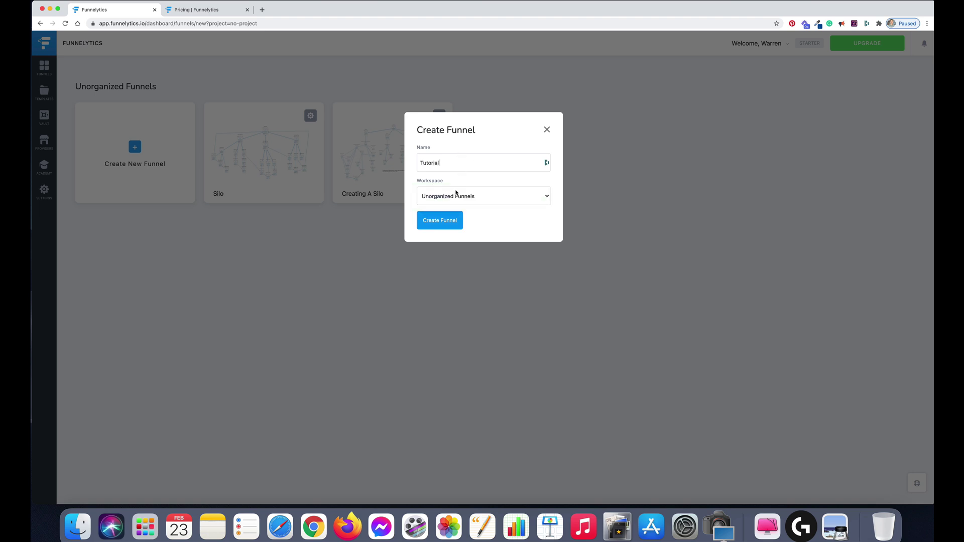
left_click(441, 223)
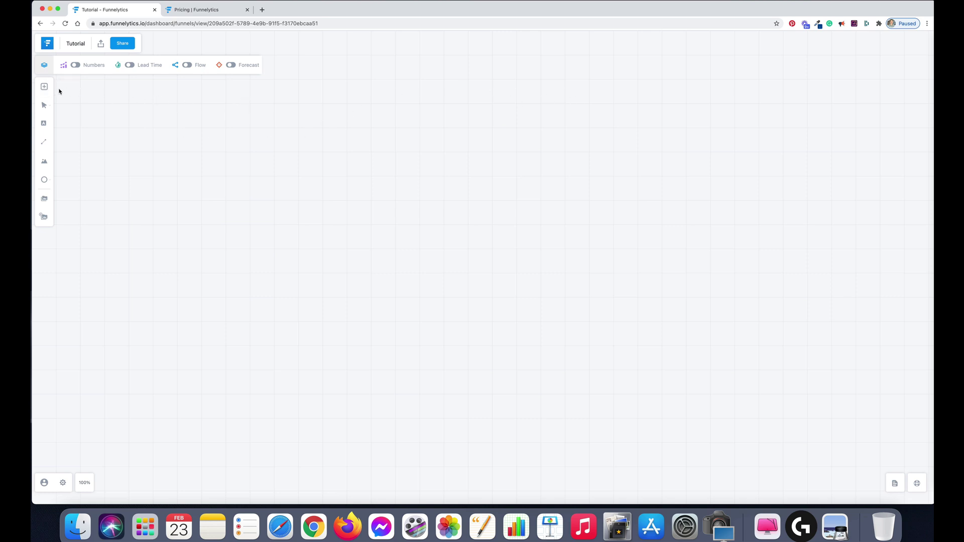
Place Generic, Opt In, Thank You and Sales Page pages in a row on the canvas.
left_click(44, 88)
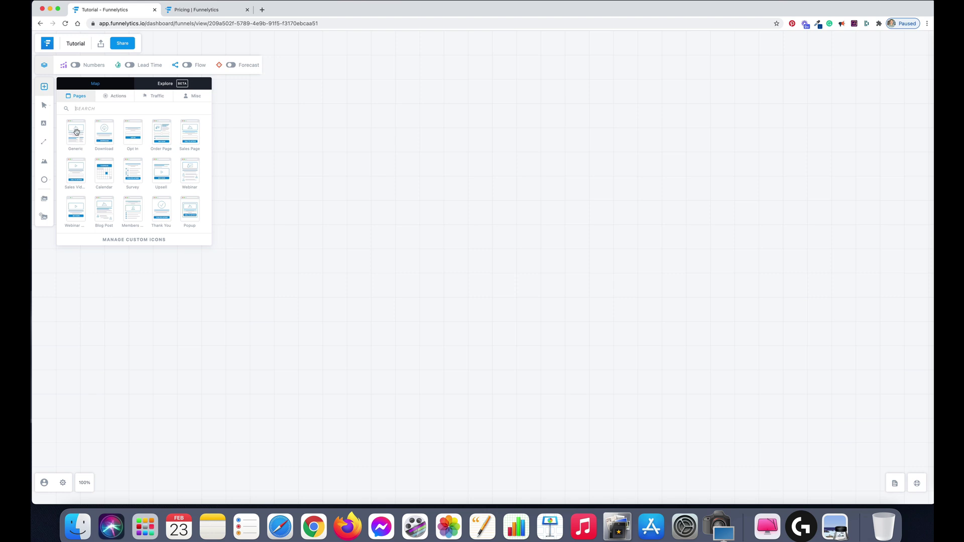
left_click_drag(77, 131, 359, 160)
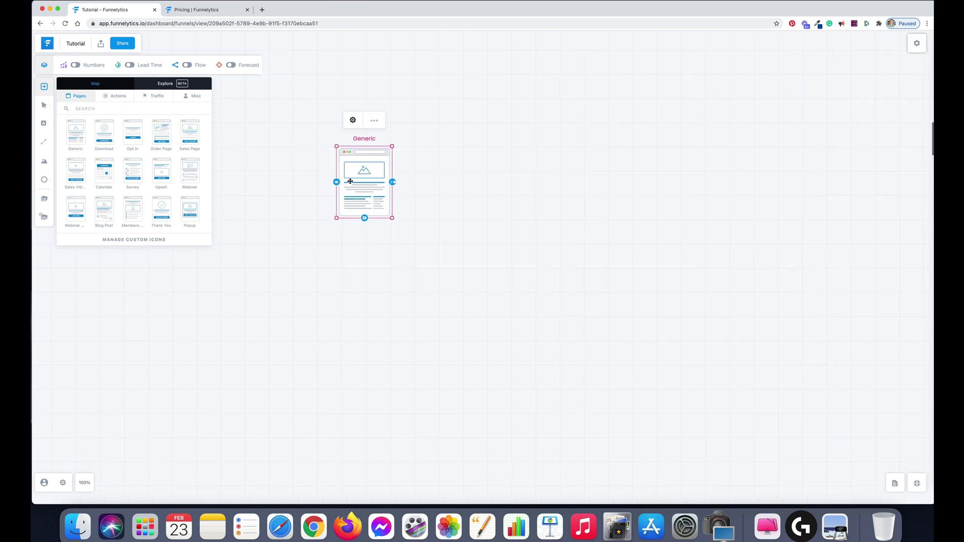
left_click_drag(133, 134, 436, 174)
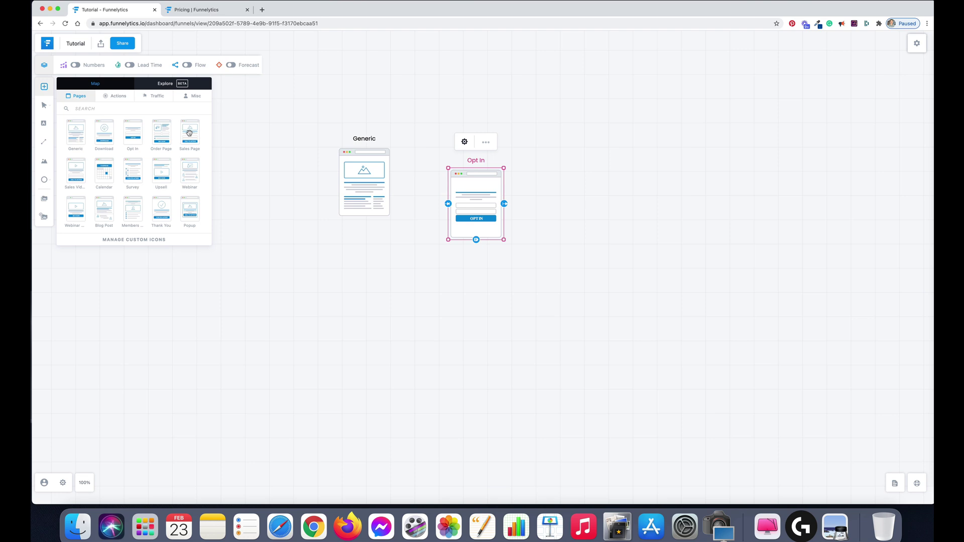
left_click_drag(190, 132, 679, 195)
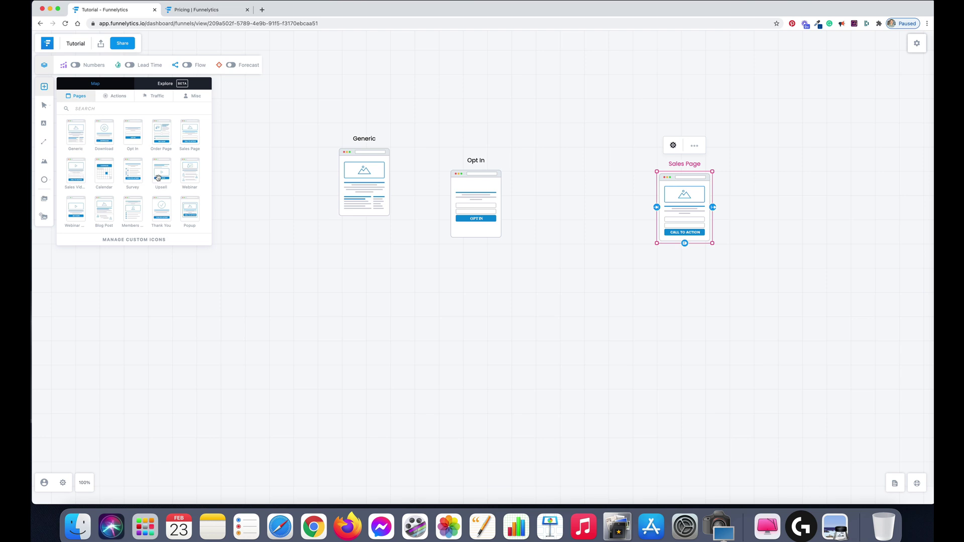
left_click_drag(161, 211, 587, 205)
left_click_drag(478, 192, 473, 171)
left_click_drag(599, 199, 583, 174)
left_click_drag(664, 209, 671, 176)
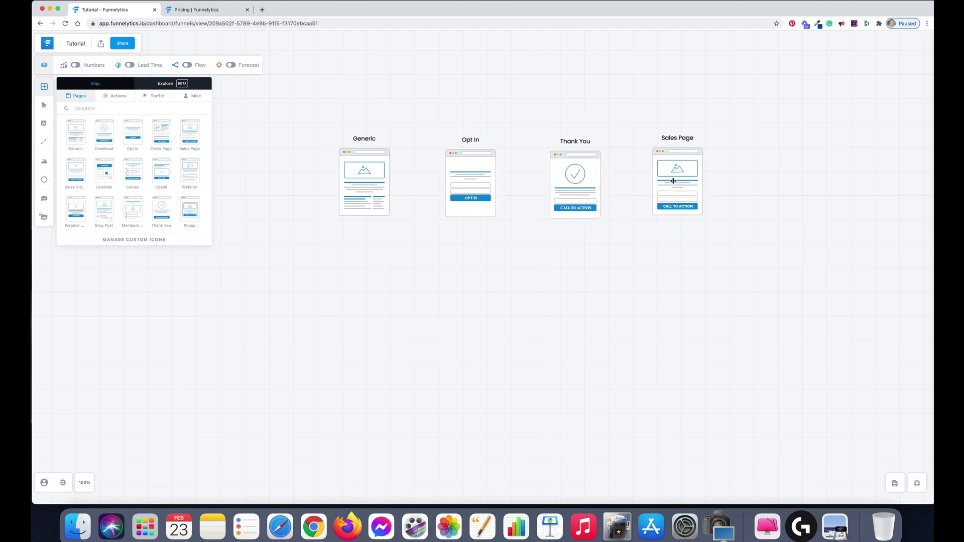
left_click_drag(558, 183, 559, 180)
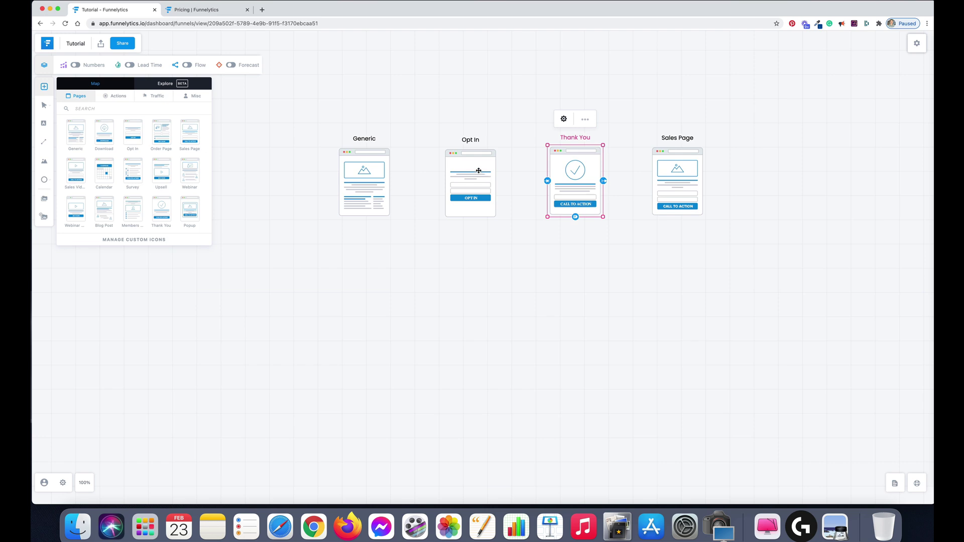
left_click_drag(478, 173, 478, 172)
left_click(380, 81)
Link the pages left to right: Generic → Opt In → Thank You → Sales Page.
left_click(375, 183)
left_click_drag(393, 183, 675, 181)
left_click(493, 179)
left_click(592, 182)
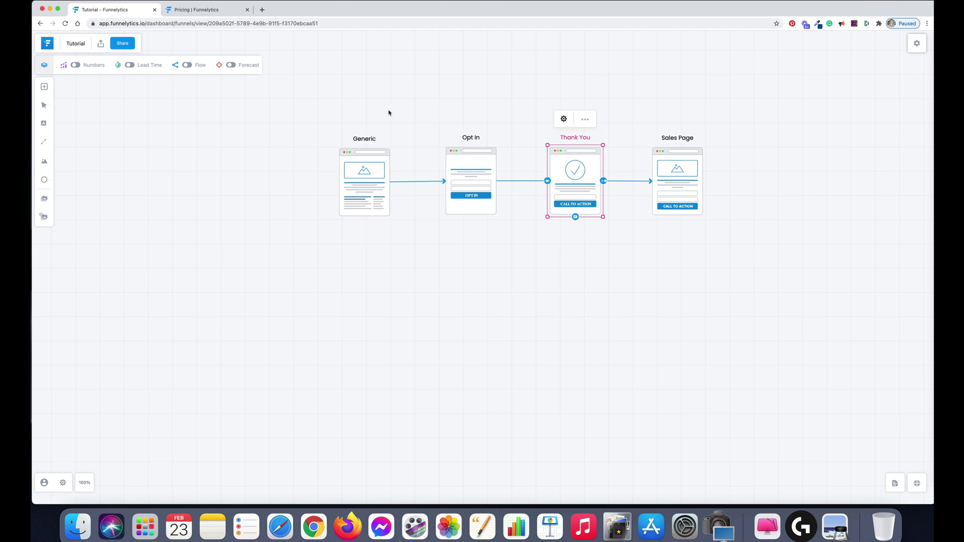
Nudge Opt In into line and raise the Sales Page up and to the right.
left_click(350, 171)
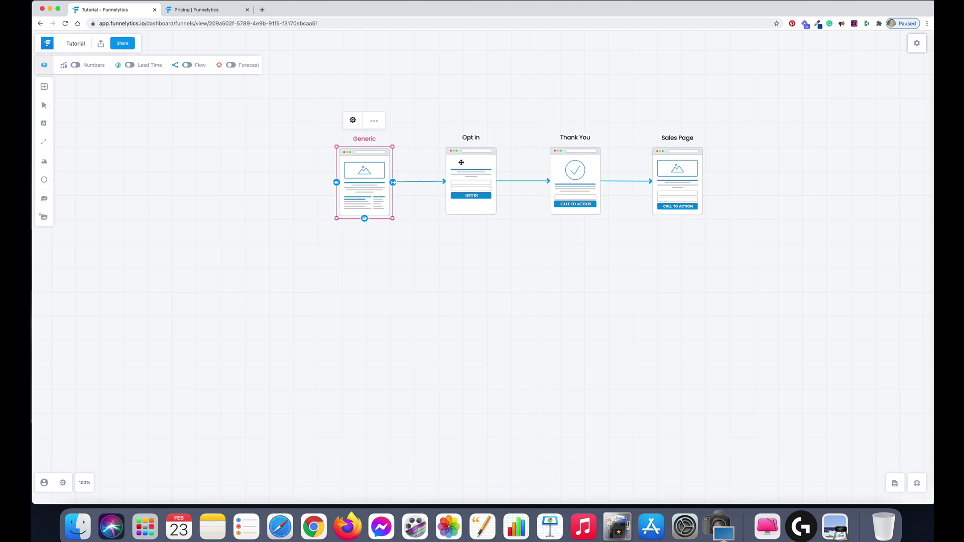
left_click(472, 179)
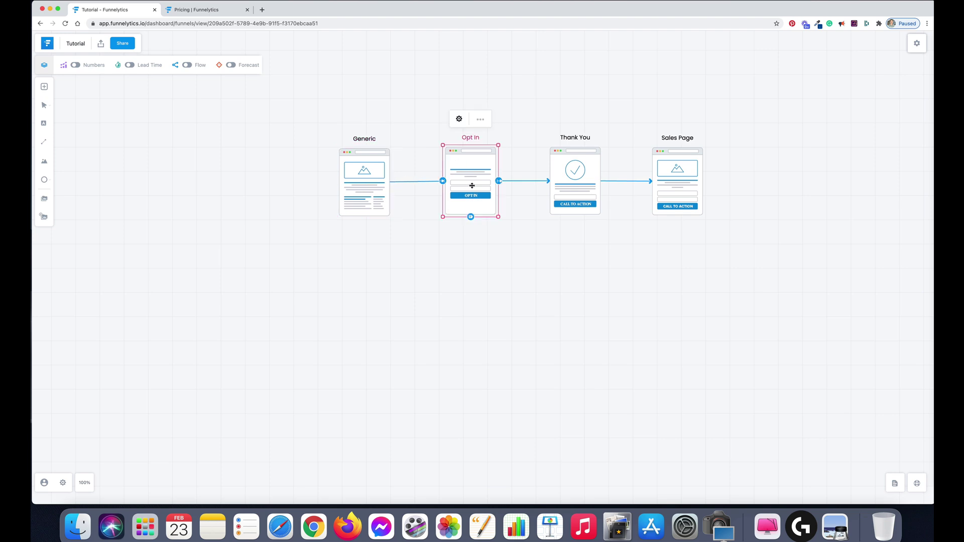
mouse_move(478, 179)
left_mouse_down()
mouse_move(477, 187)
mouse_move(476, 175)
left_mouse_up()
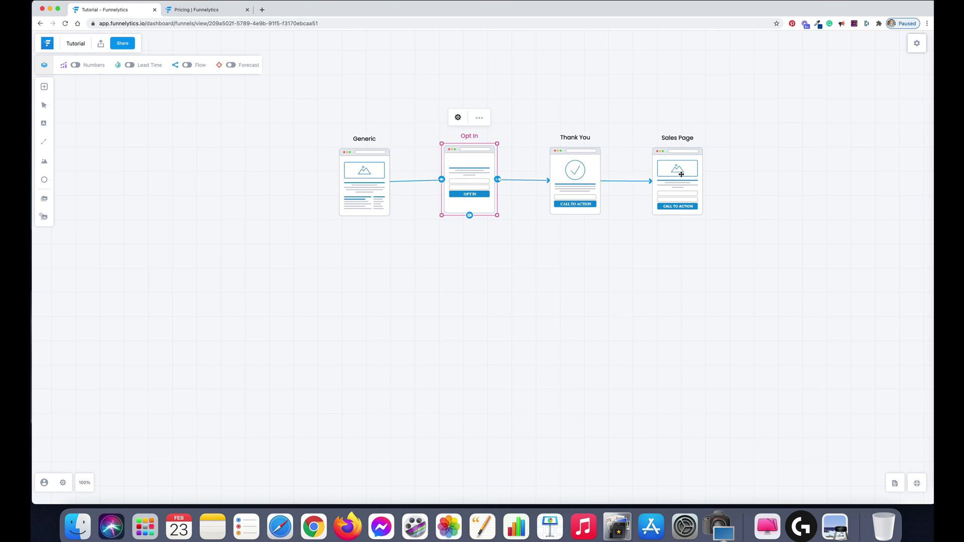
left_click_drag(678, 180, 690, 143)
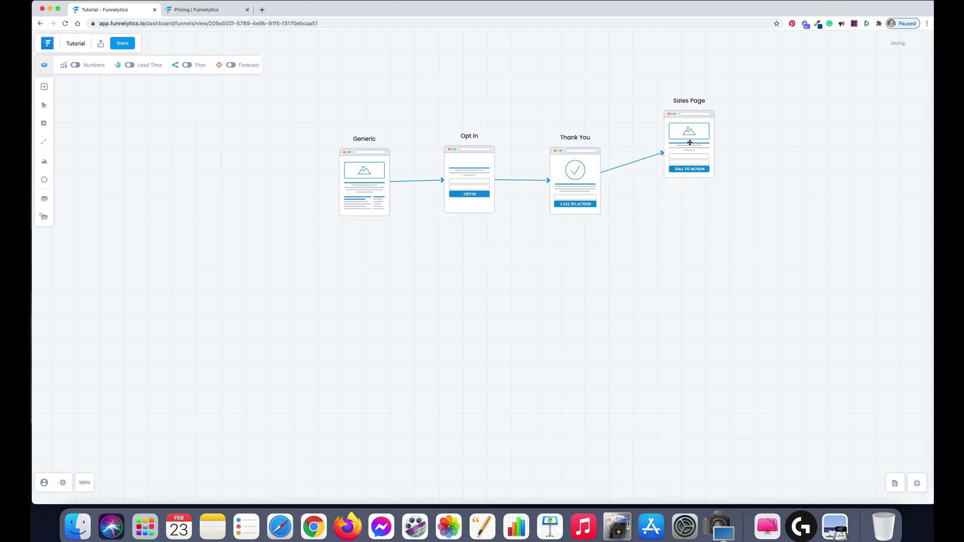
left_click(44, 88)
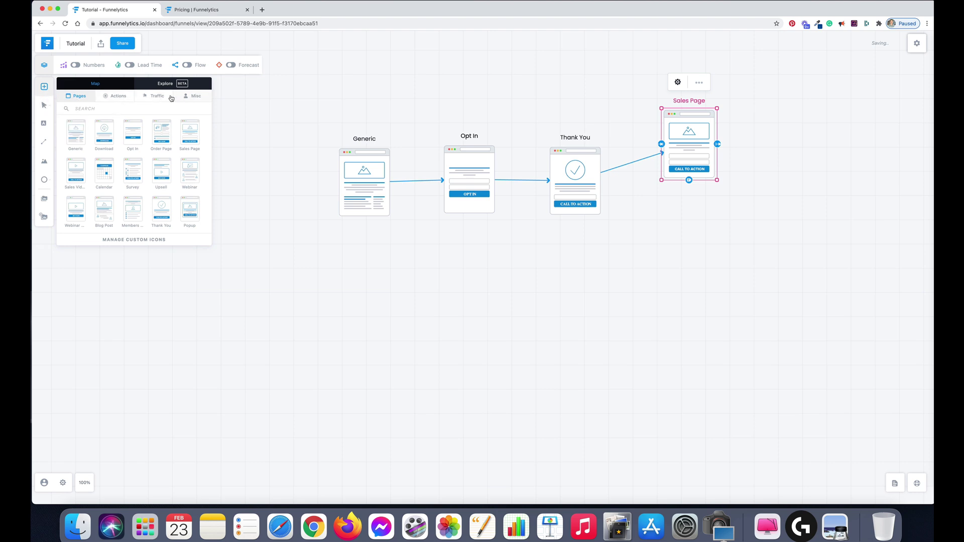
Add a Misc Direct Mail node below, with dashed links from Opt In and on to Sales Page.
left_click(194, 96)
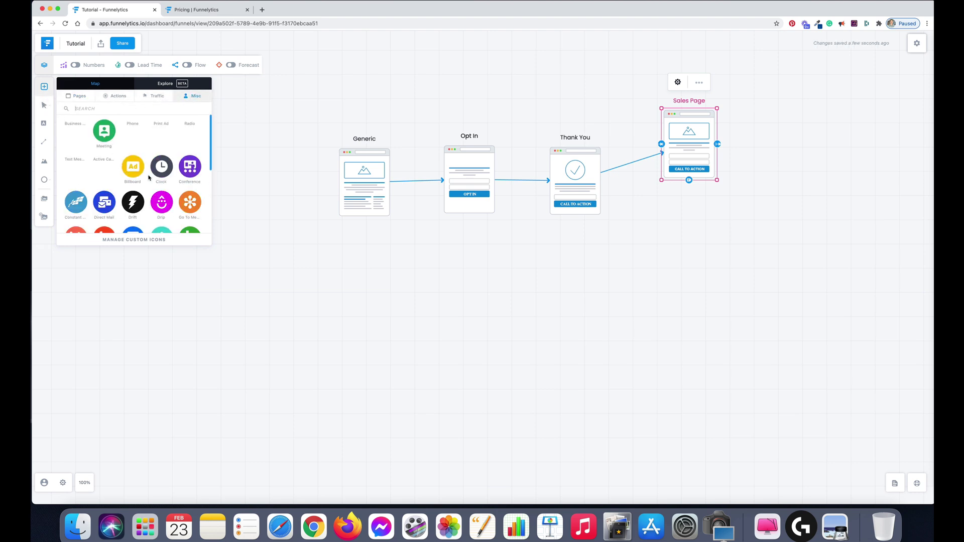
scroll(126, 181, "down", 1)
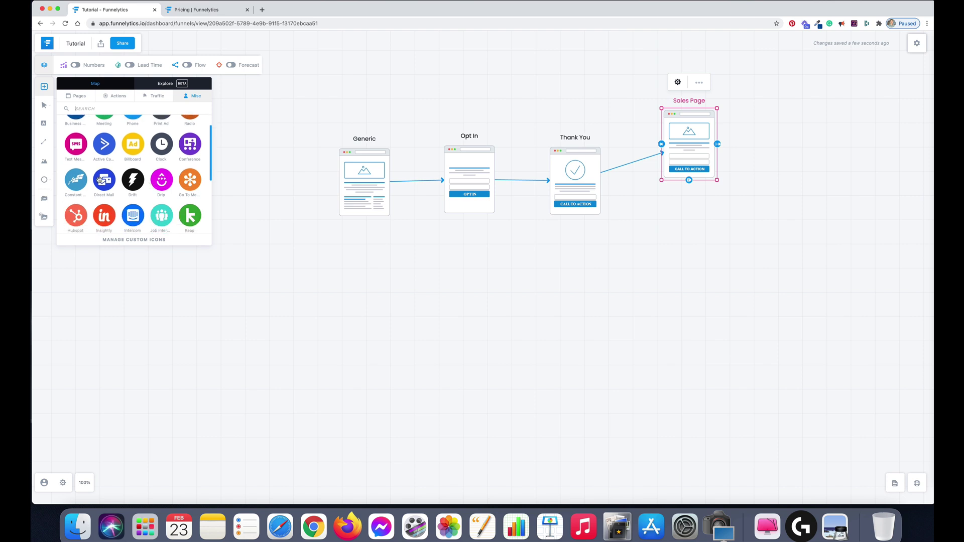
left_click_drag(104, 180, 626, 190)
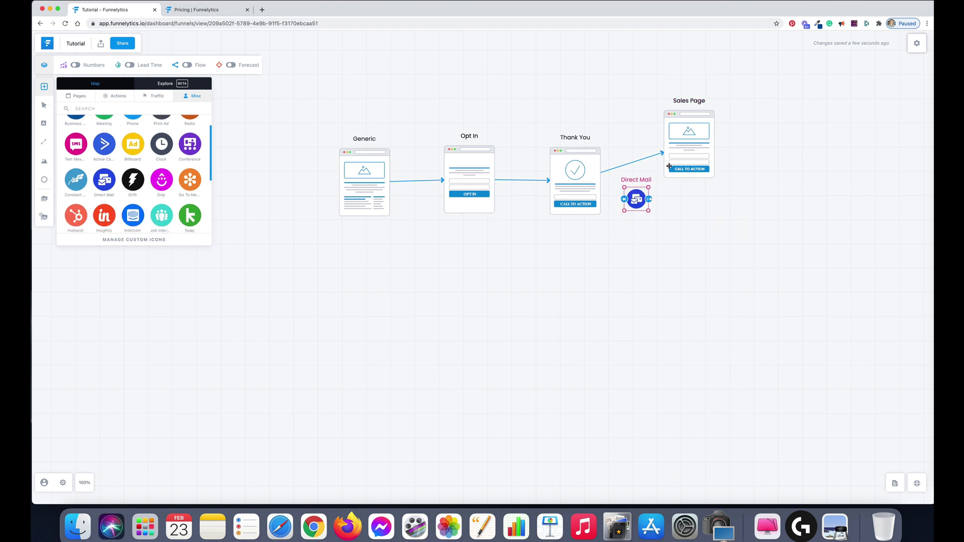
left_click_drag(694, 155, 714, 176)
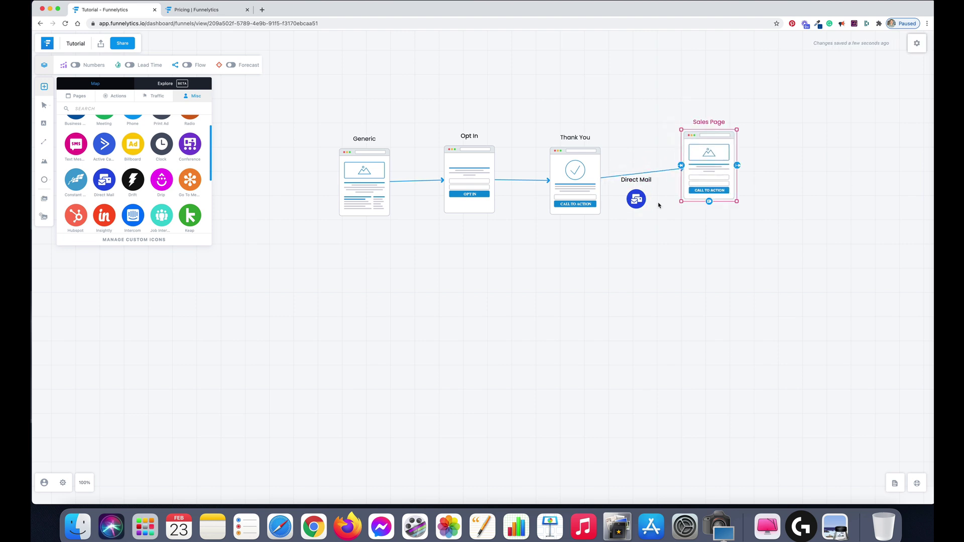
left_click_drag(636, 199, 690, 190)
left_click(487, 179)
left_click_drag(568, 270, 567, 313)
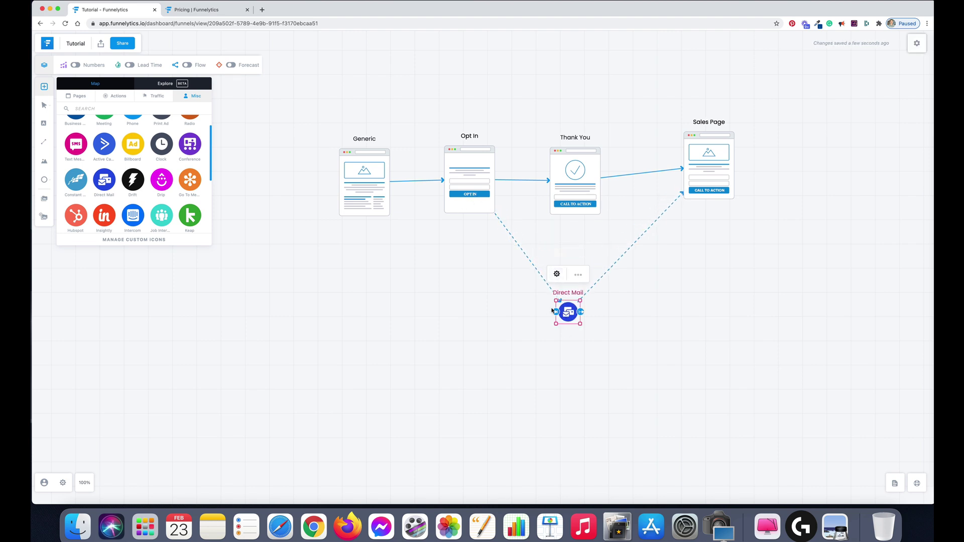
left_click(730, 267)
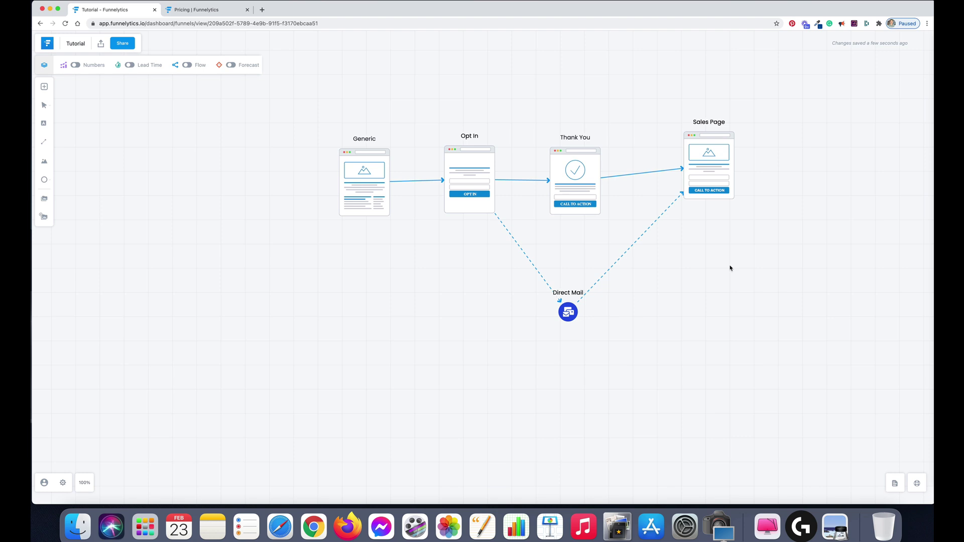
Move Generic, Opt In and Thank You up, then duplicate Generic below the funnel.
left_click_drag(356, 174, 326, 140)
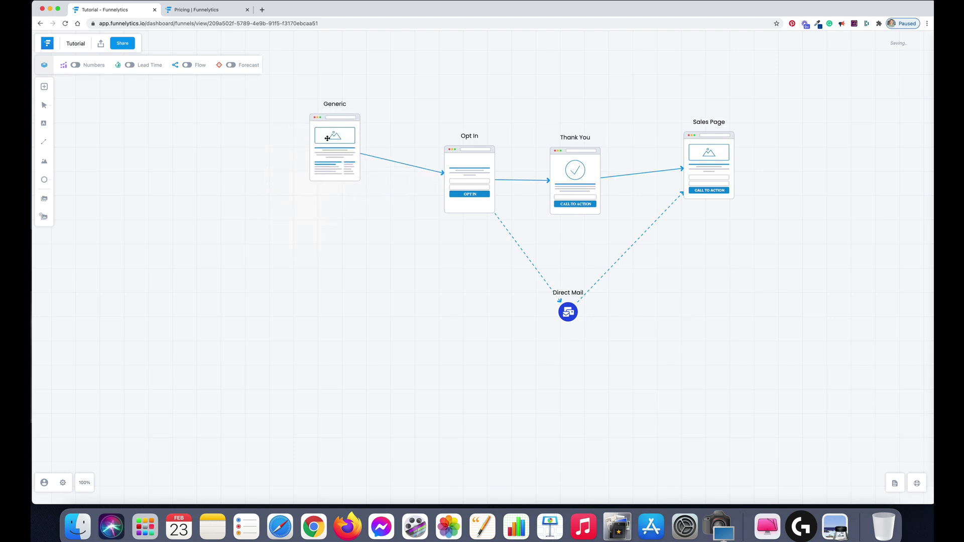
left_click_drag(470, 168, 457, 132)
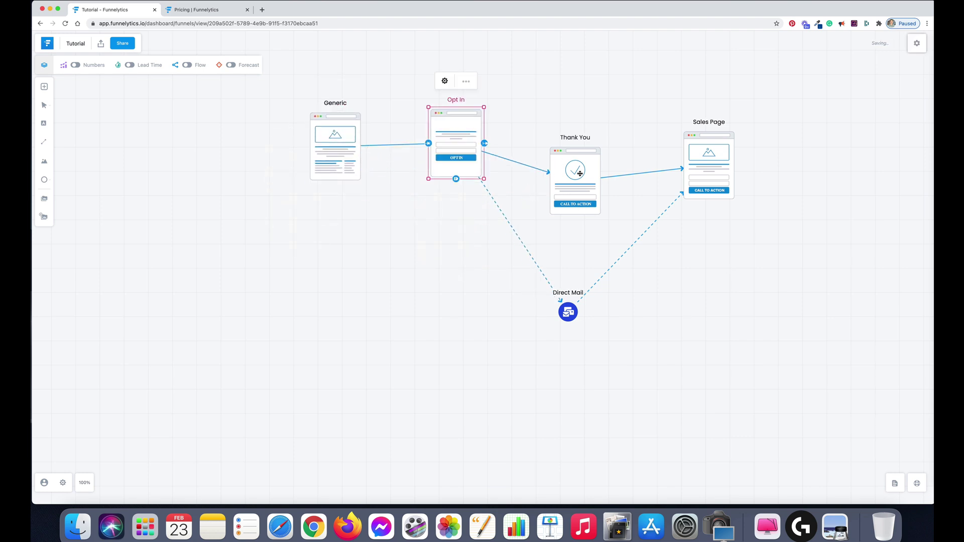
left_click_drag(580, 173, 582, 126)
mouse_move(382, 141)
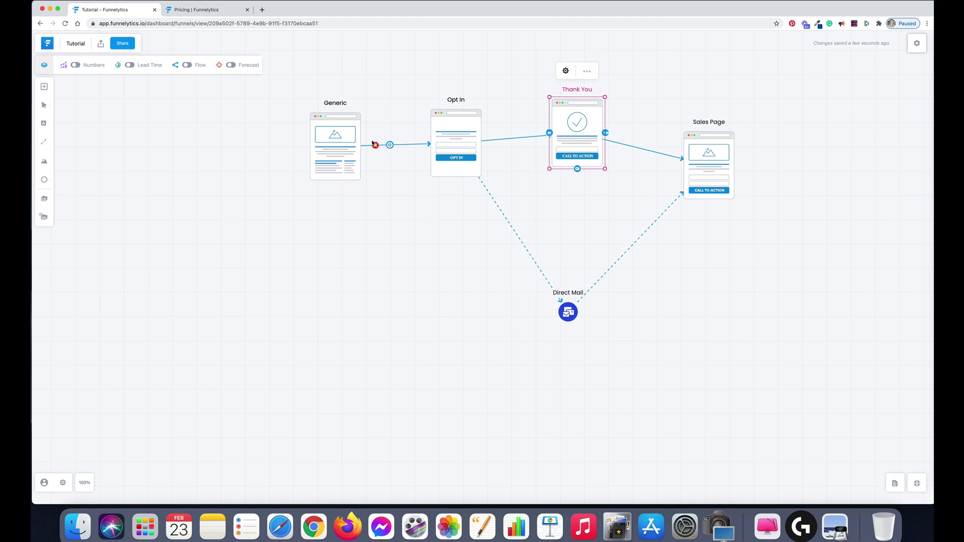
right_click(351, 144)
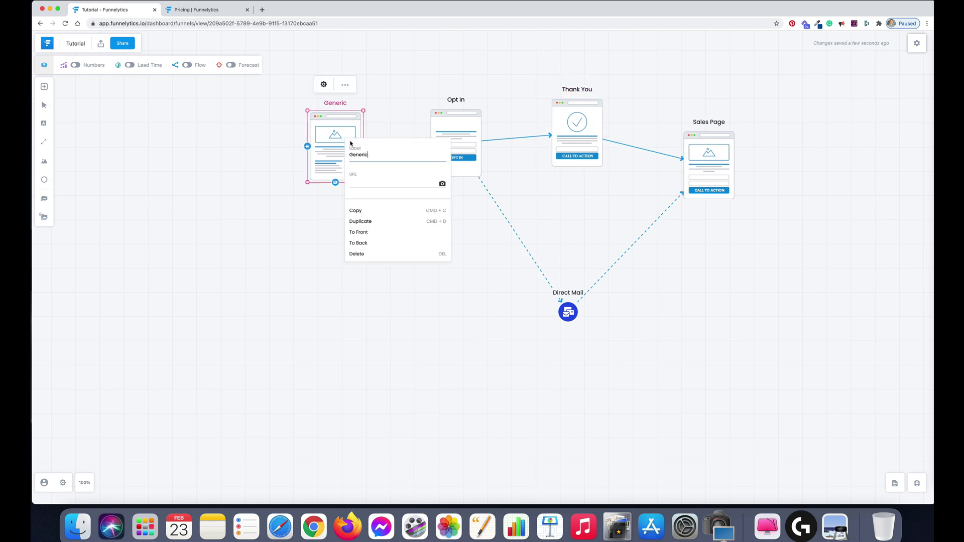
left_click(379, 222)
left_click_drag(351, 166, 350, 313)
Relabel the copy 'Landing page', position it, and select every node on the canvas.
left_click(356, 244)
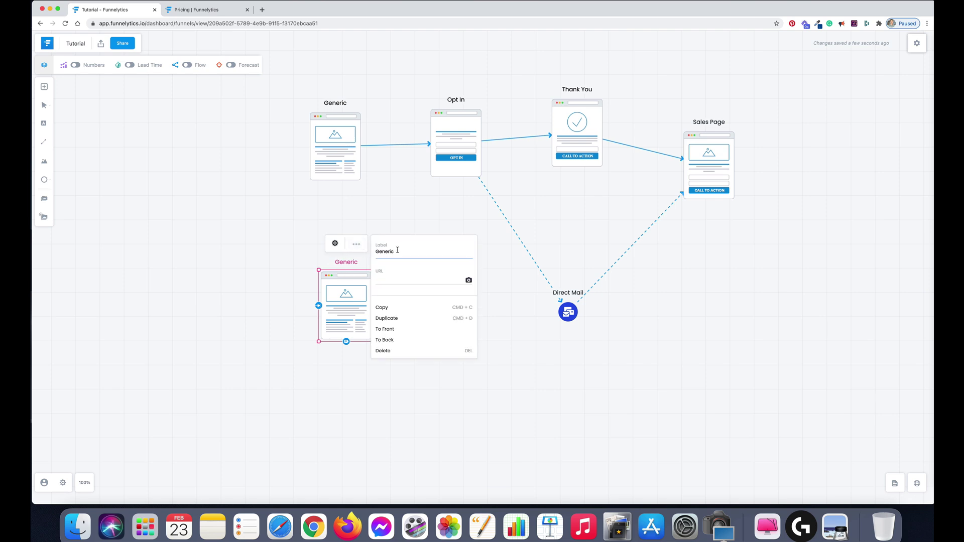
key("super+a")
type("Landing page")
left_click(267, 267)
left_click_drag(356, 302, 419, 275)
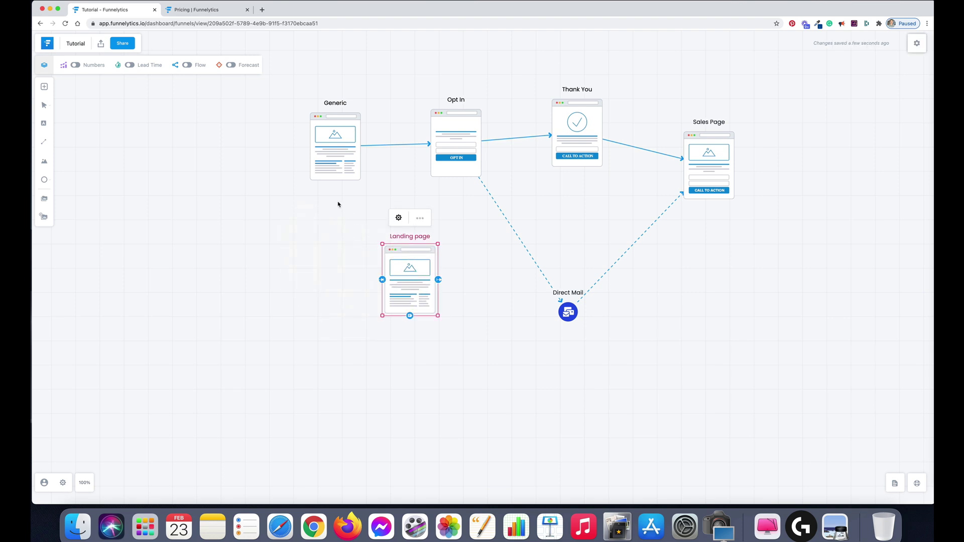
left_click_drag(273, 98, 790, 367)
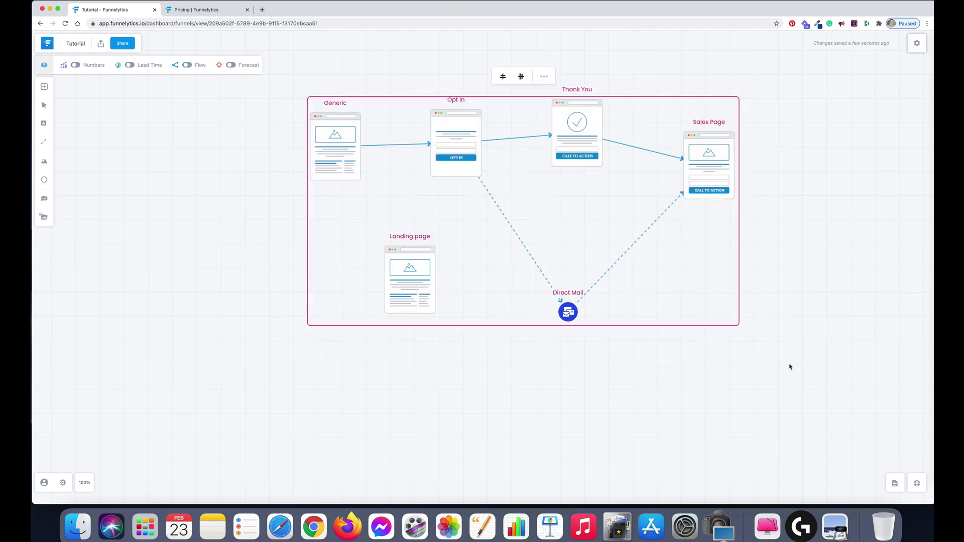
Delete all selected pages, sources and connectors from the Tutorial canvas.
key("BackSpace")
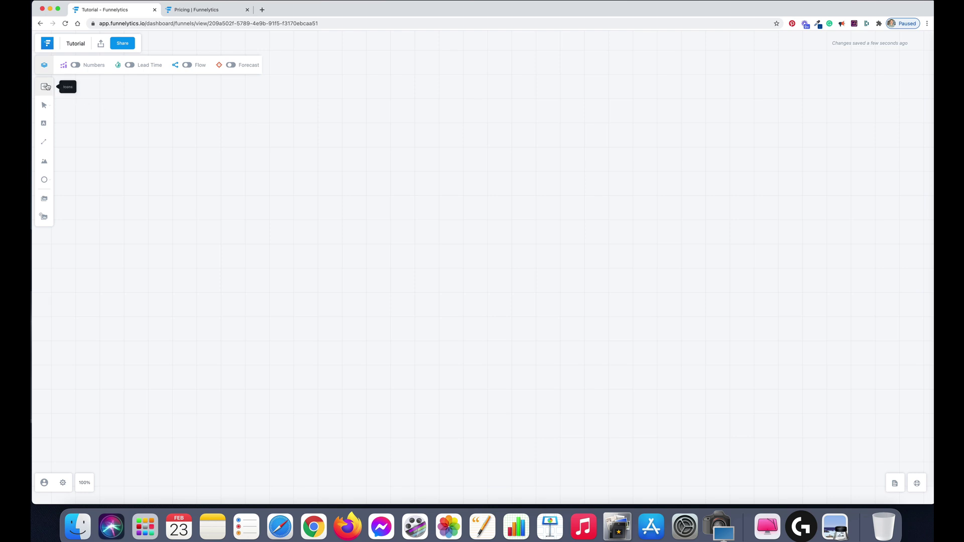
Go back to the funnel list and open the 'Creating A Silo' funnel.
left_click(41, 44)
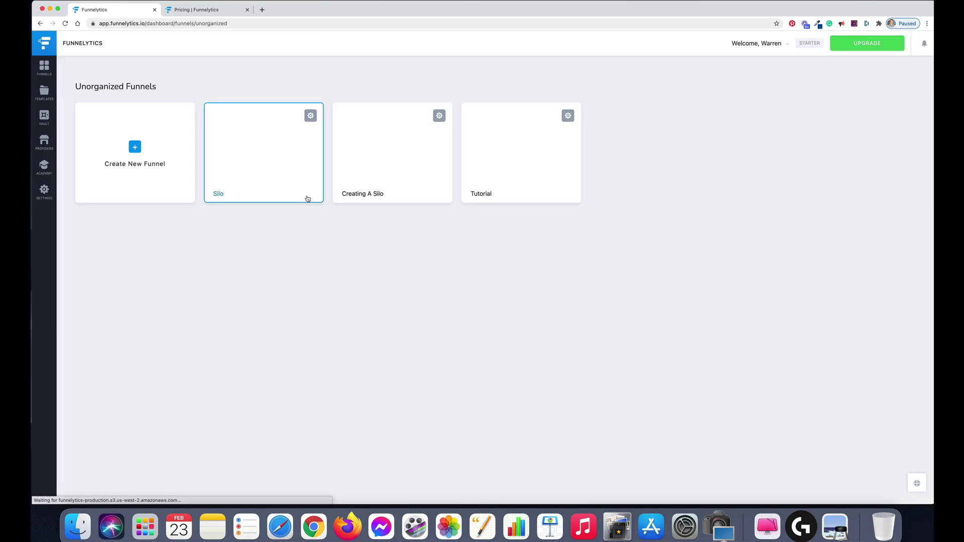
left_click(398, 149)
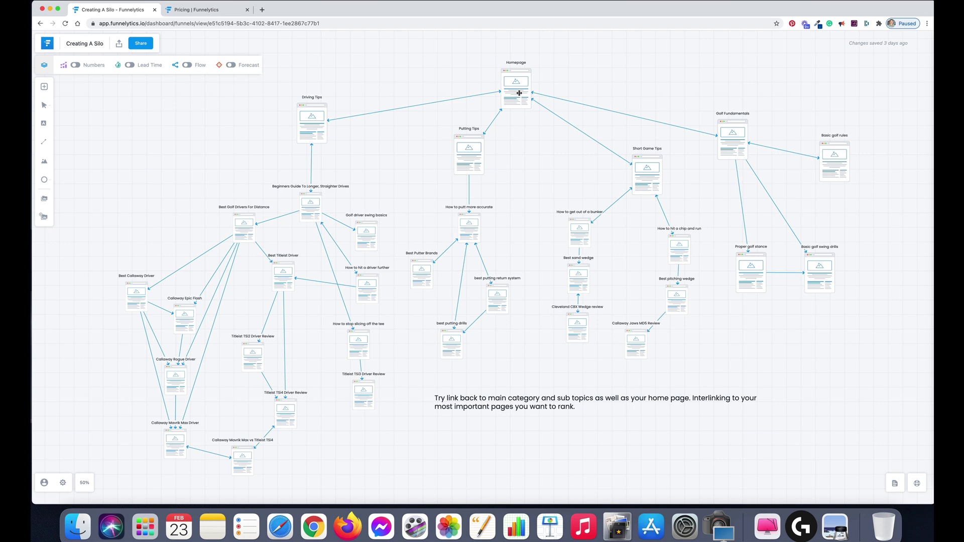
Nudge the Homepage node up and zoom the silo map in to 65%.
mouse_move(525, 88)
left_mouse_down()
mouse_move(529, 81)
mouse_move(524, 88)
left_mouse_up()
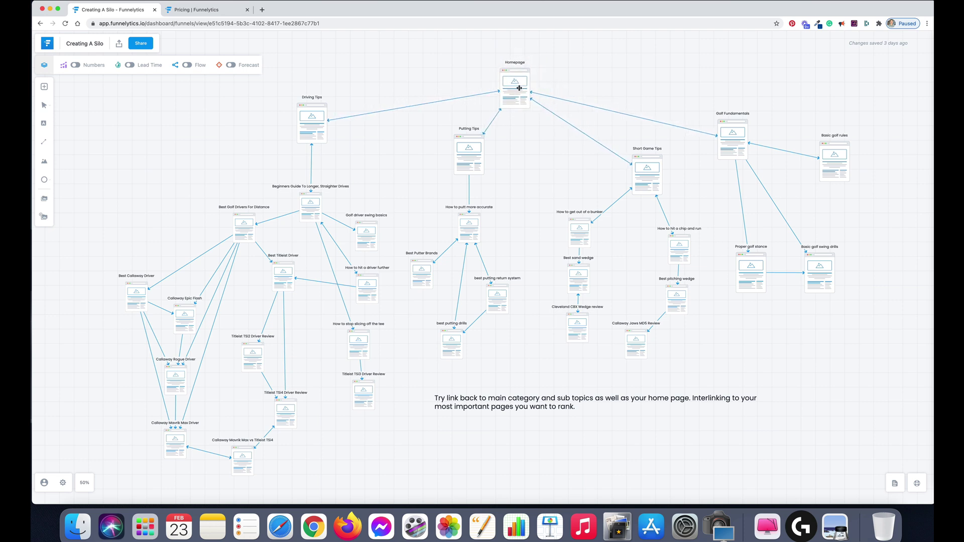
left_click(103, 483)
left_click(104, 483)
left_click(103, 483)
left_click(556, 153)
scroll(552, 174, "up", 2)
scroll(553, 176, "up", 2)
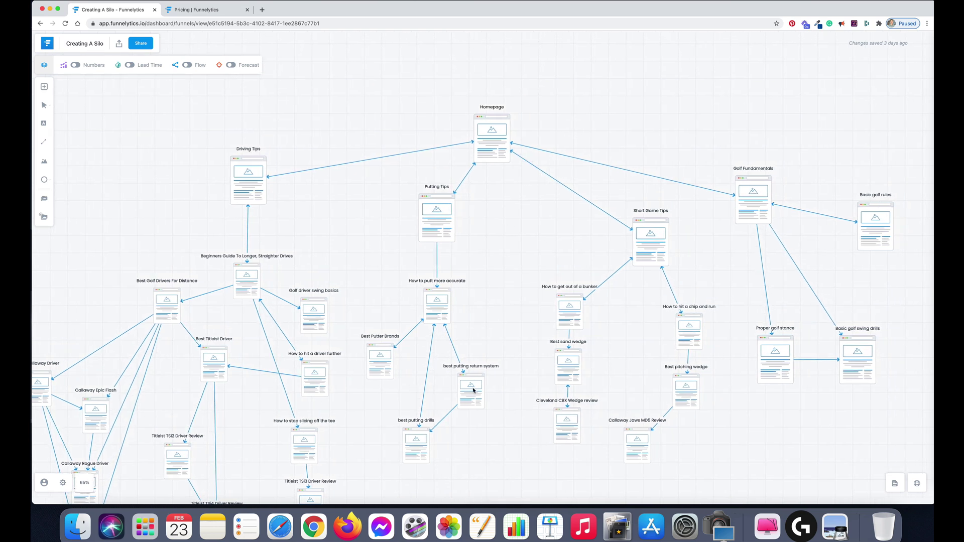
Reposition Homepage, Driving Tips, Putting Tips, Short Game Tips and Golf Fundamentals into a tidier layout.
left_click_drag(491, 140, 511, 105)
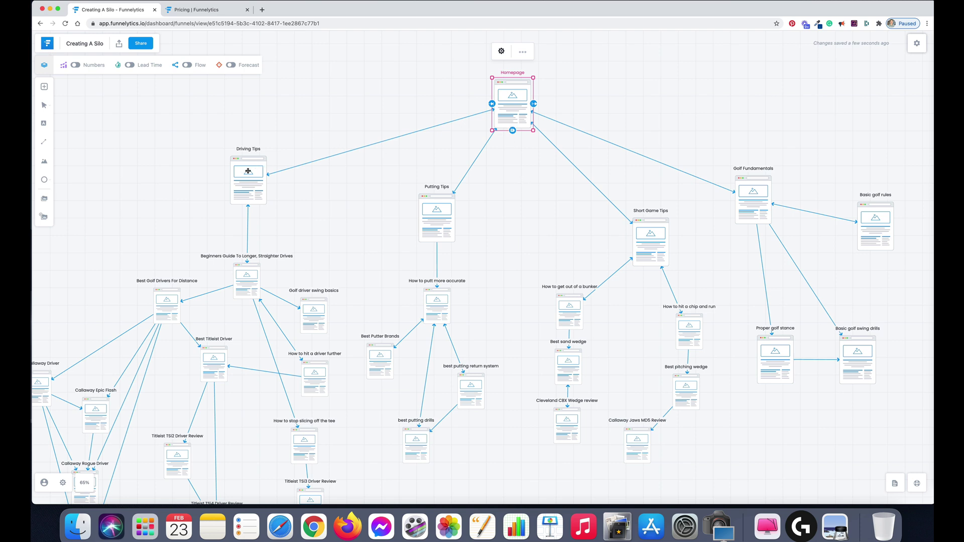
left_click_drag(248, 171, 287, 169)
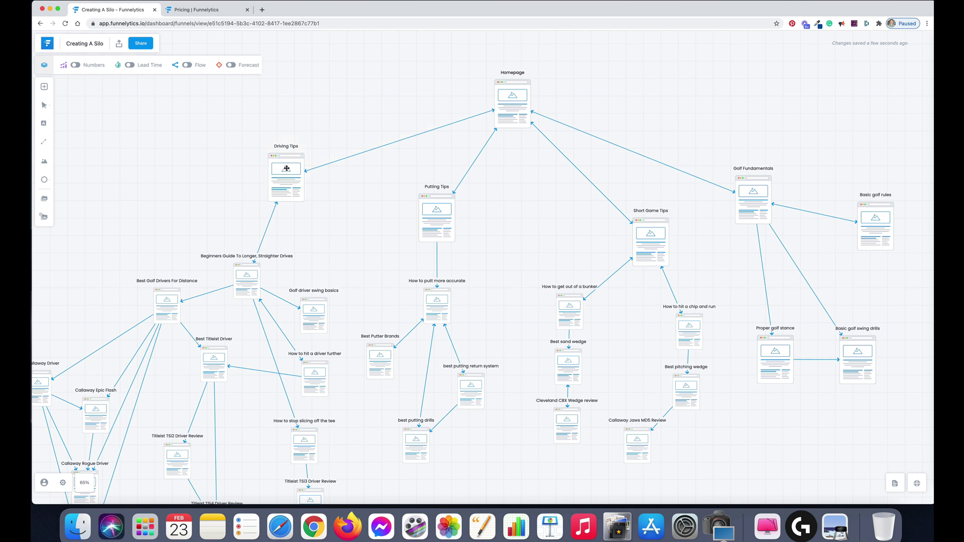
left_click(287, 168)
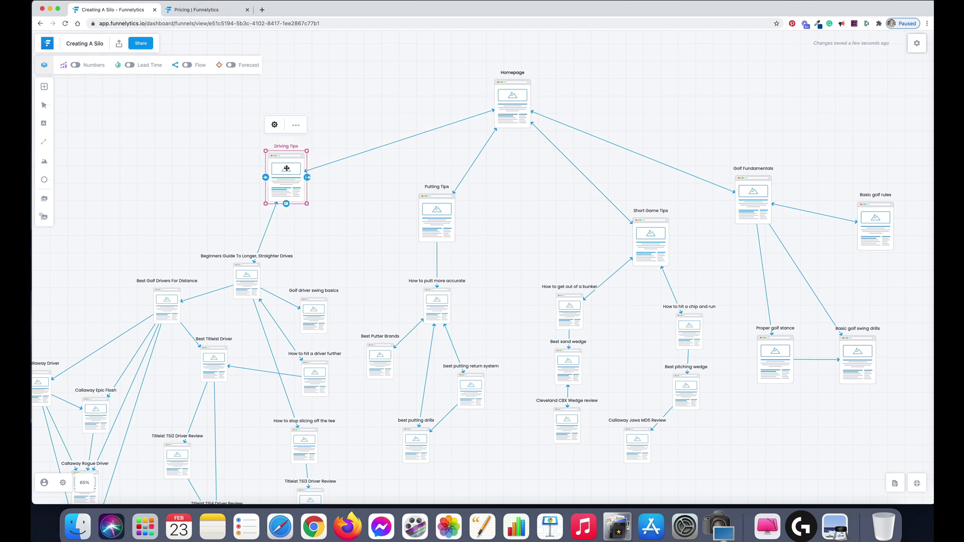
left_click_drag(441, 221, 449, 201)
left_click_drag(643, 229, 613, 201)
left_click_drag(755, 203, 773, 186)
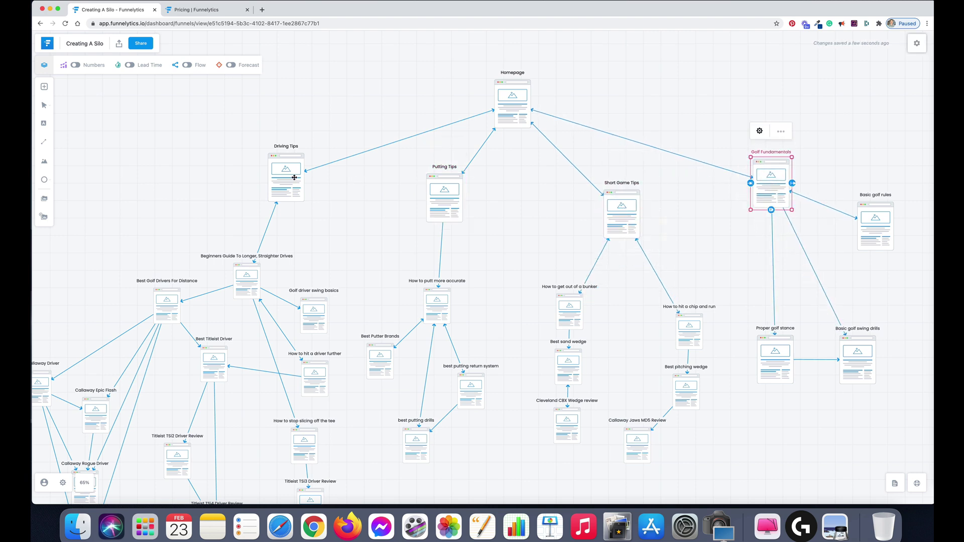
left_click_drag(289, 176, 256, 179)
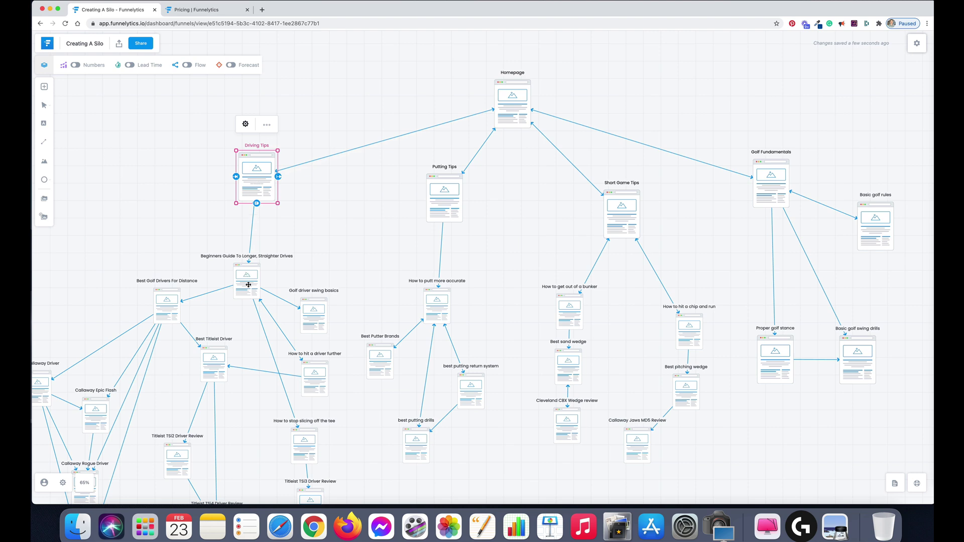
left_click(257, 197)
Add a Search traffic source from the Traffic icons and place it near Driving Tips.
left_click(45, 89)
left_click(161, 96)
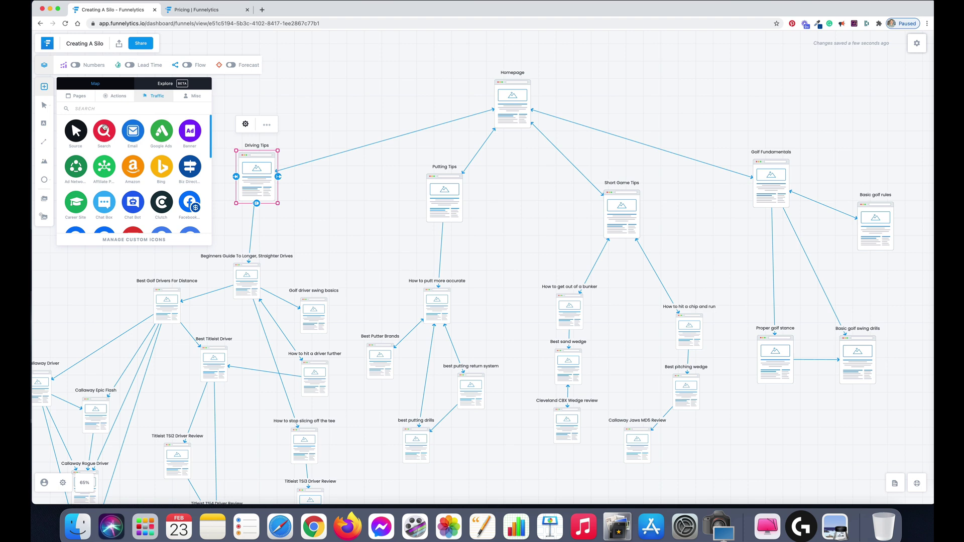
left_click_drag(106, 130, 324, 104)
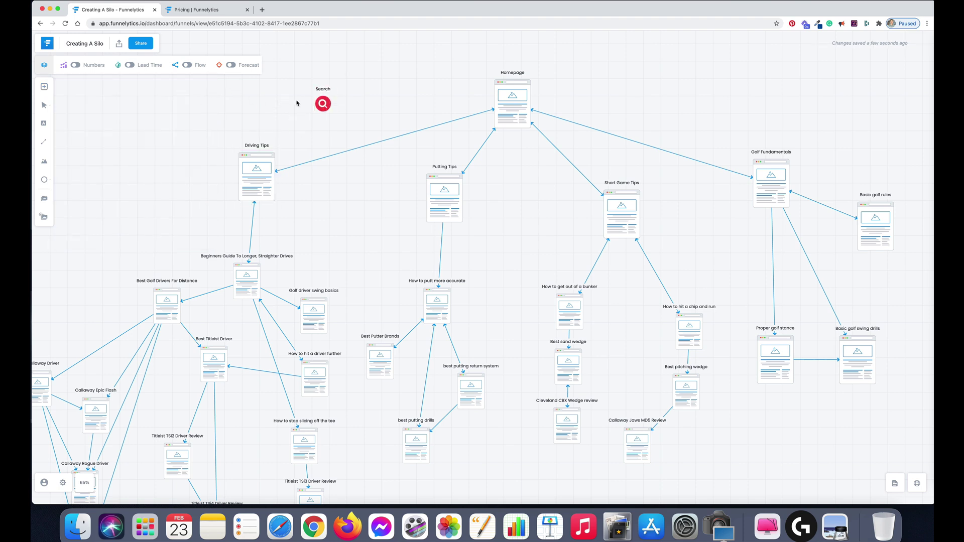
left_click_drag(321, 102, 247, 169)
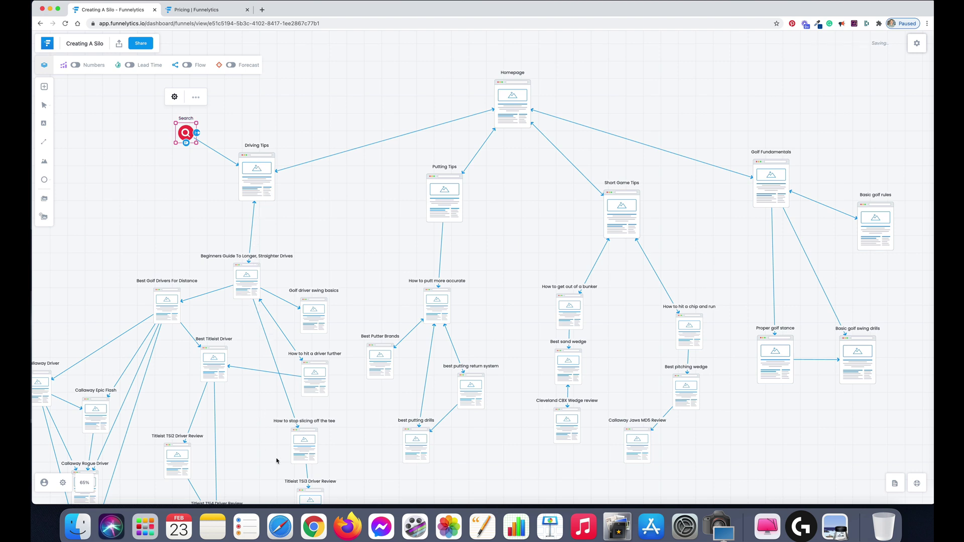
scroll(236, 384, "down", 3)
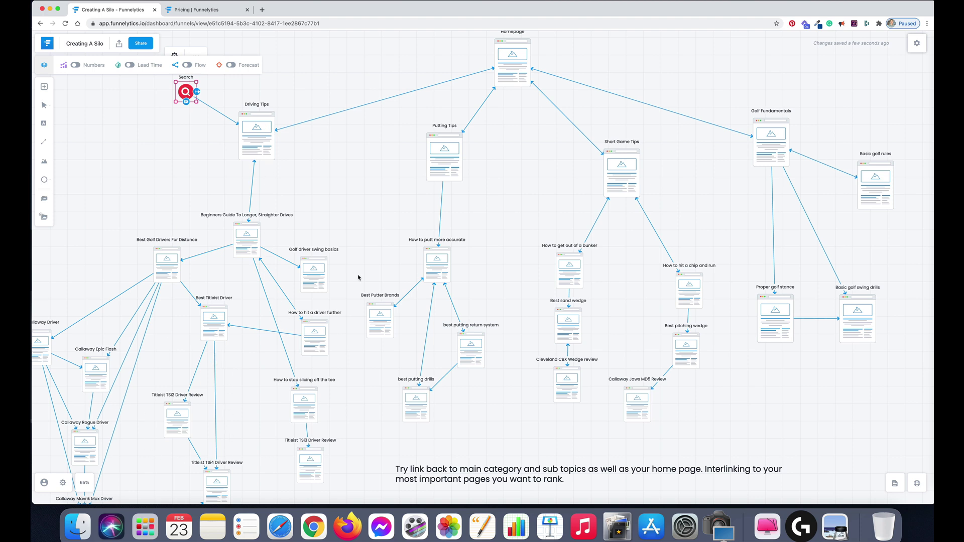
Delete the Search node and its arrow, then nudge Golf Fundamentals and Short Game Tips upward.
scroll(283, 211, "down", 2)
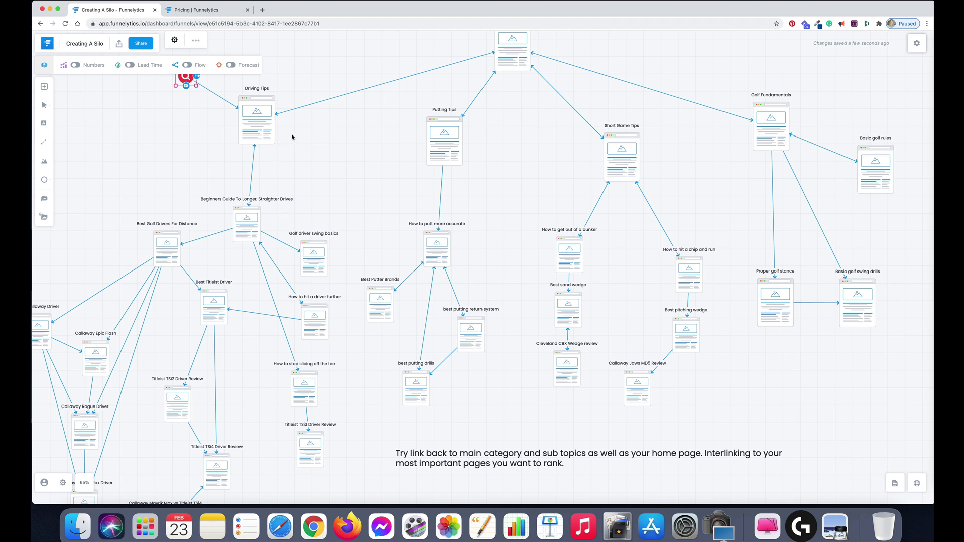
key("BackSpace")
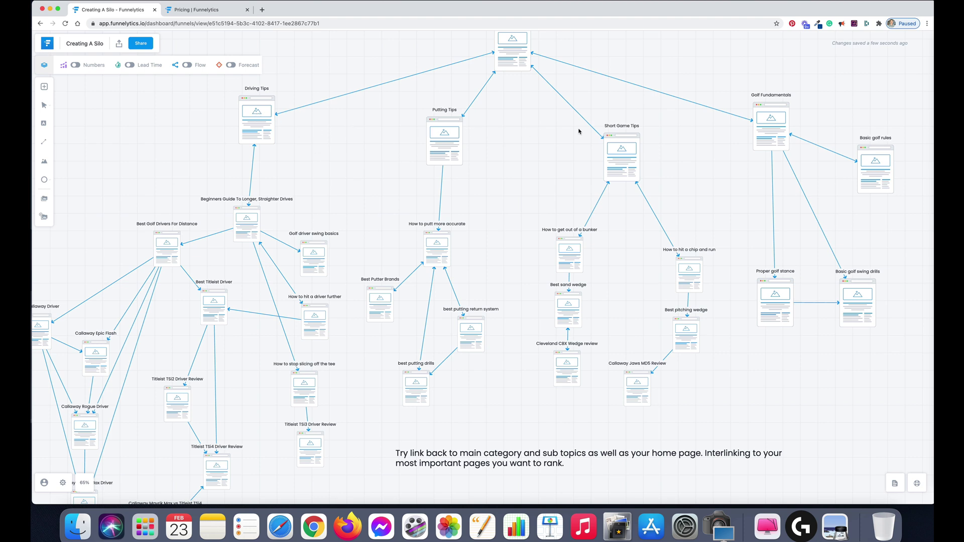
left_click_drag(764, 115, 754, 108)
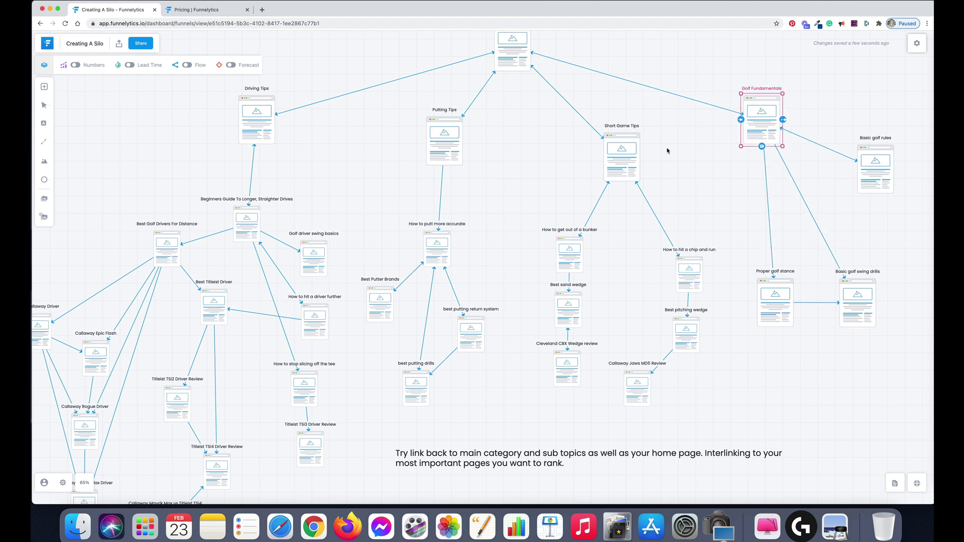
left_click_drag(615, 148, 611, 133)
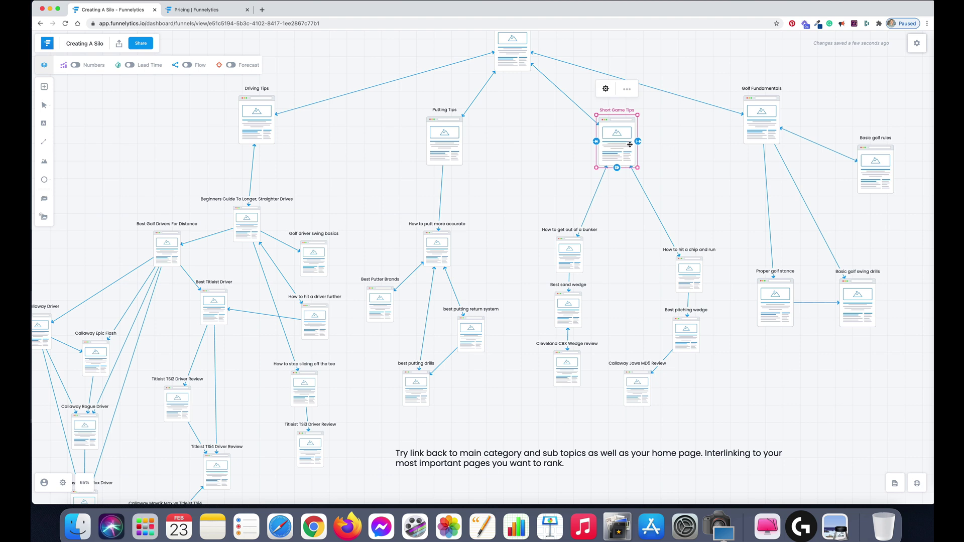
Lower the Driving Tips node to sit just above Beginners Guide.
scroll(316, 186, "down", 1)
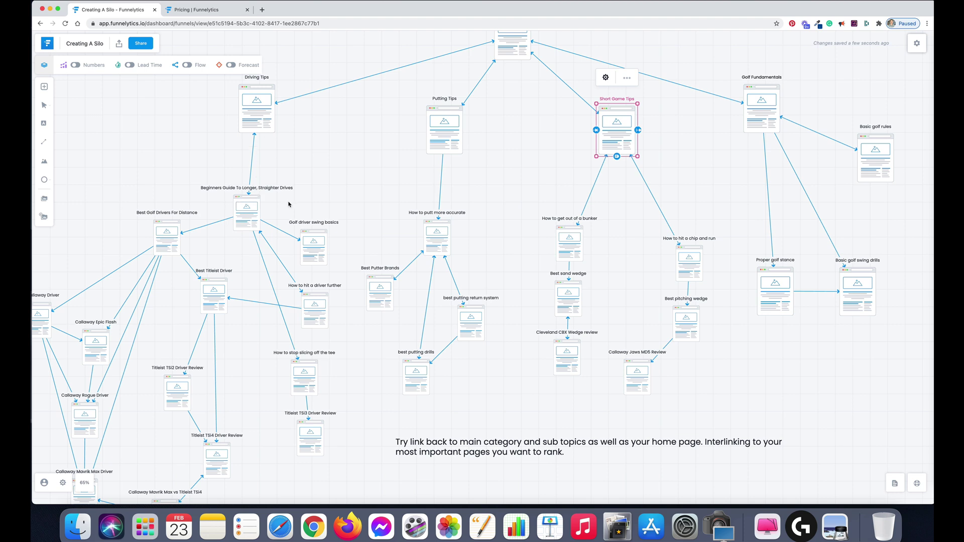
scroll(320, 185, "down", 5)
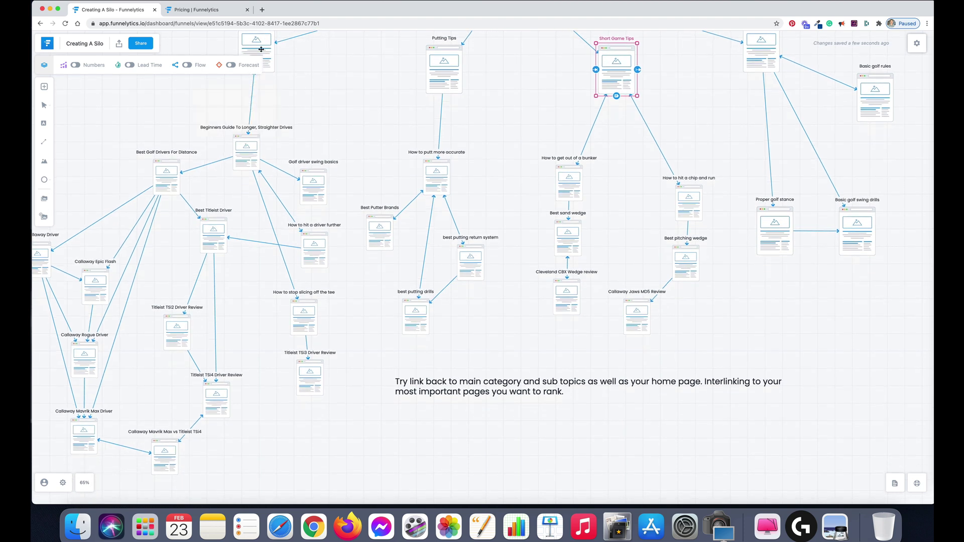
left_click_drag(261, 48, 275, 72)
left_click(275, 72)
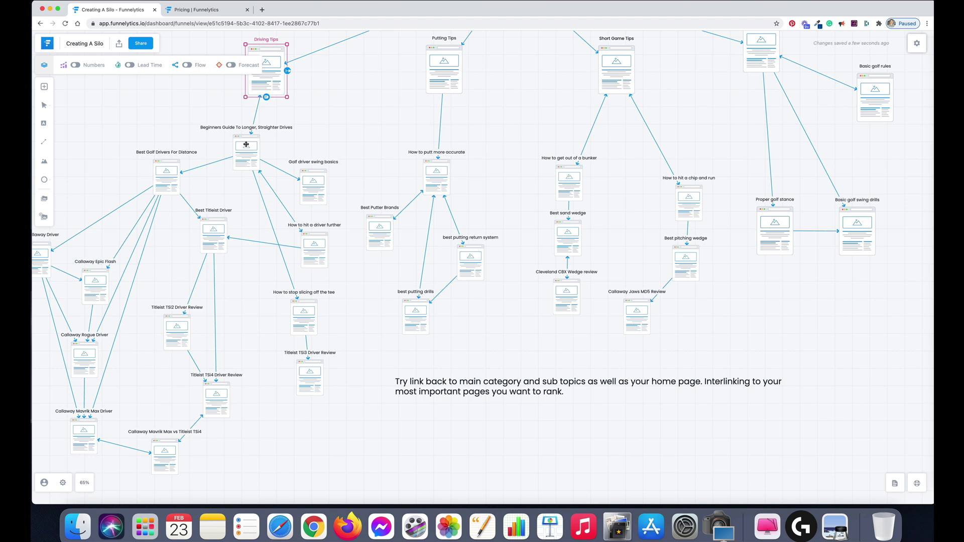
Place Titleist TSi3 Driver Review beside the slicing article and remove its old link.
left_click_drag(246, 145, 242, 138)
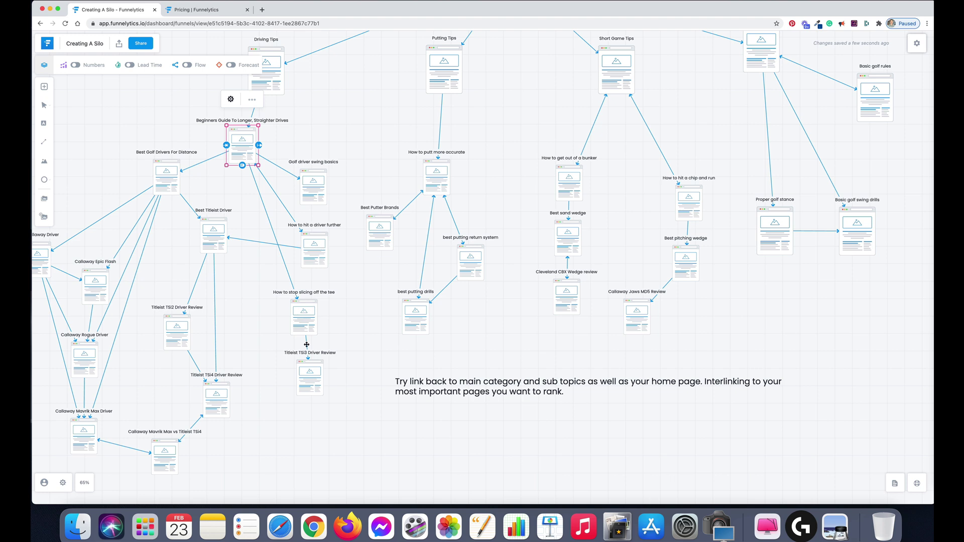
left_click_drag(308, 376, 283, 392)
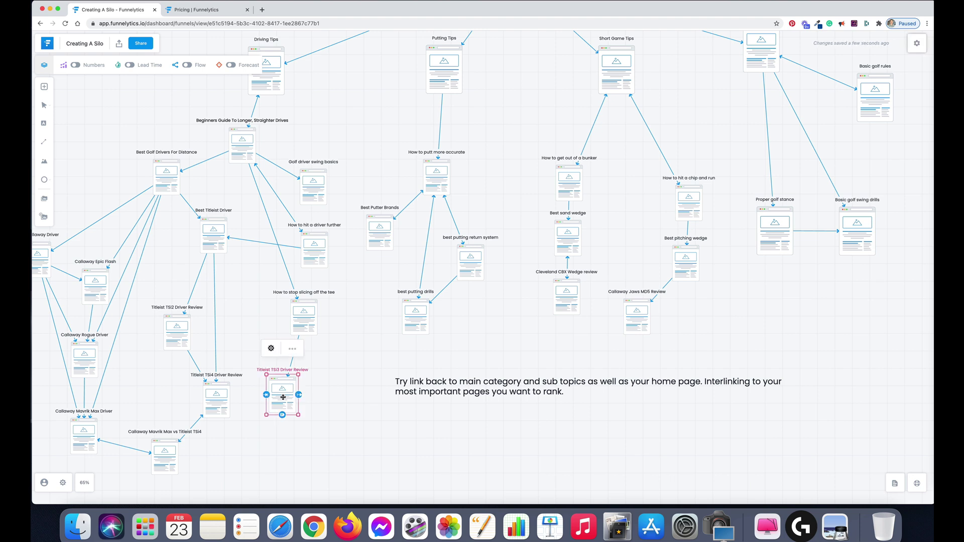
left_click_drag(284, 396, 249, 332)
left_click(280, 323)
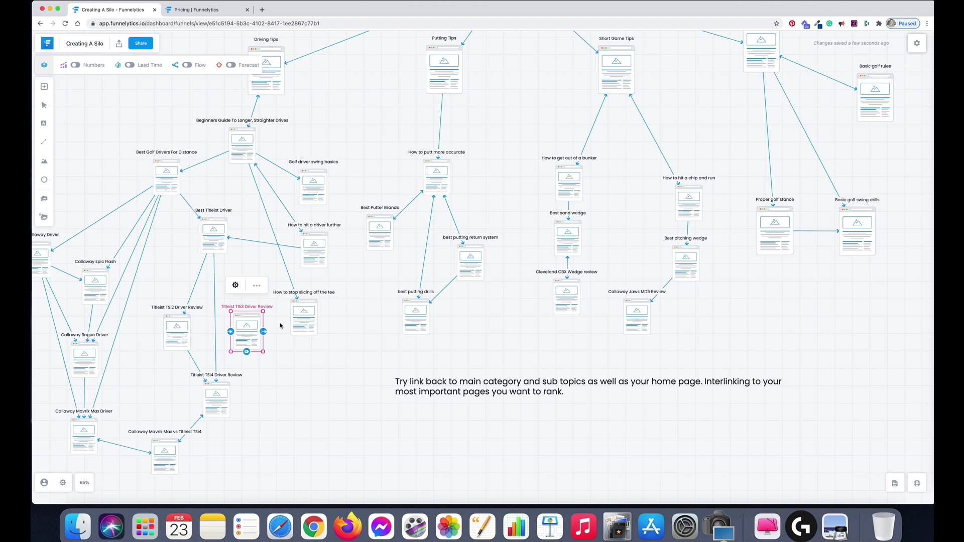
Connect Best Titleist Driver and How to stop slicing off the tee to TSi3 Driver Review.
left_click(221, 220)
left_click_drag(230, 235, 246, 324)
left_click(296, 314)
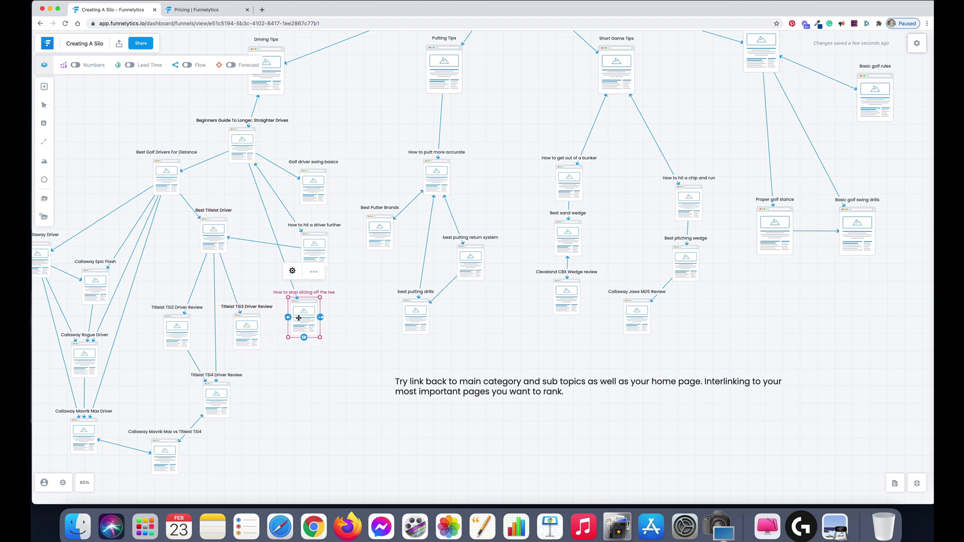
left_click_drag(320, 317, 246, 326)
left_click(316, 391)
mouse_move(289, 276)
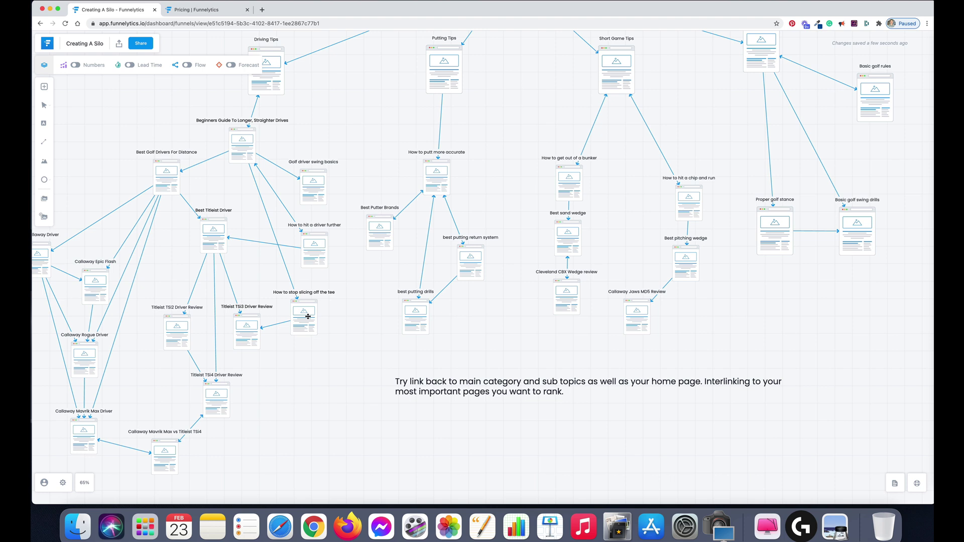
left_click(249, 318)
left_click(249, 312)
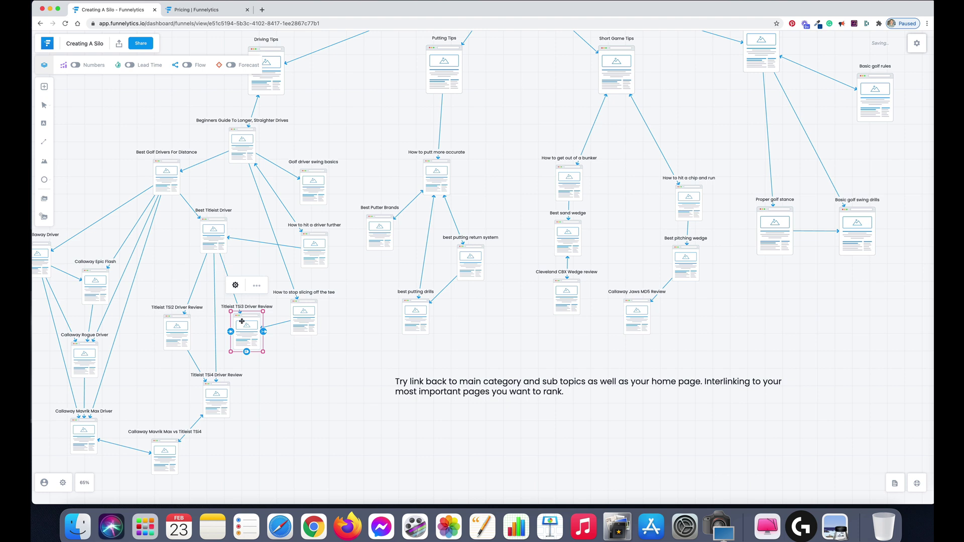
left_click(312, 390)
scroll(327, 383, "left", 5)
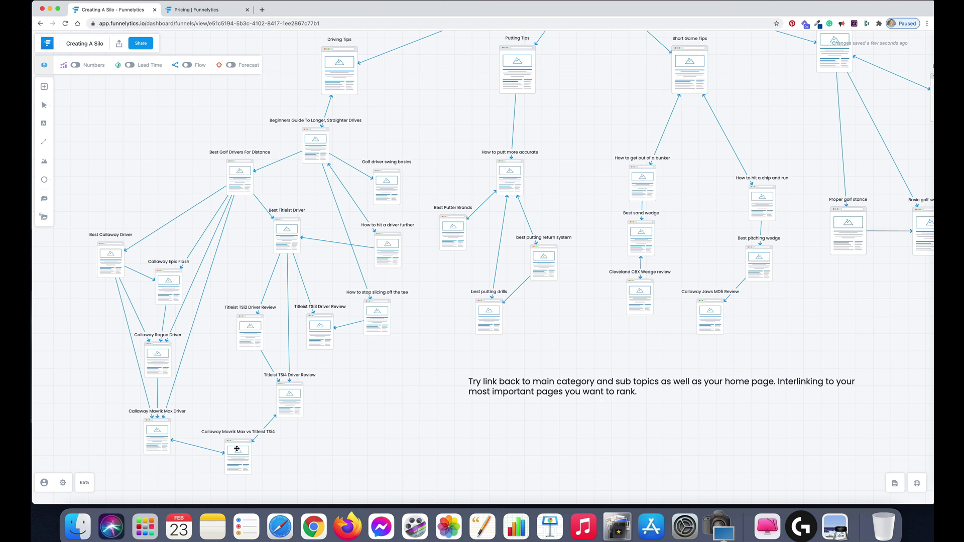
Remove the extra link under Best Titleist Driver and bring the homepage nodes back into view.
left_click(179, 440)
scroll(502, 82, "up", 1)
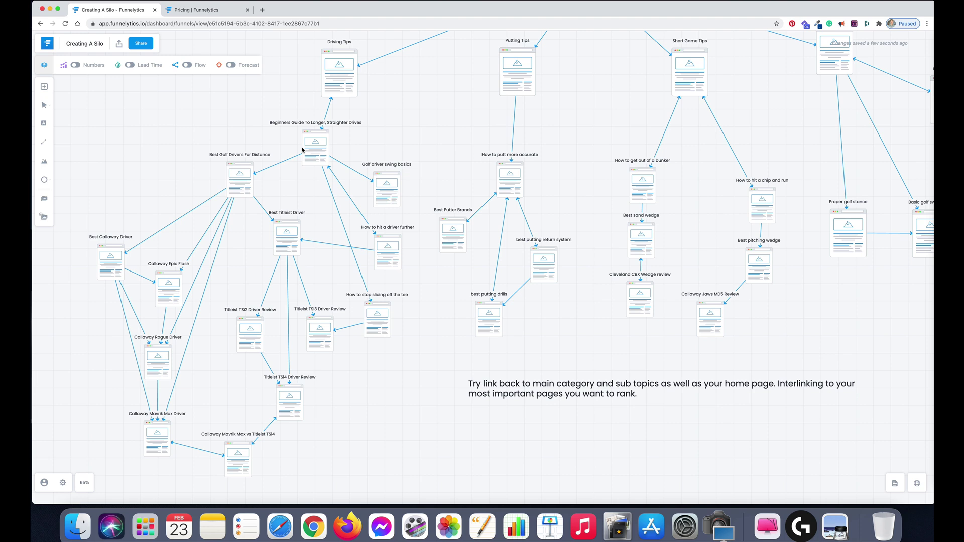
scroll(420, 122, "up", 3)
scroll(421, 123, "right", 4)
scroll(419, 122, "right", 2)
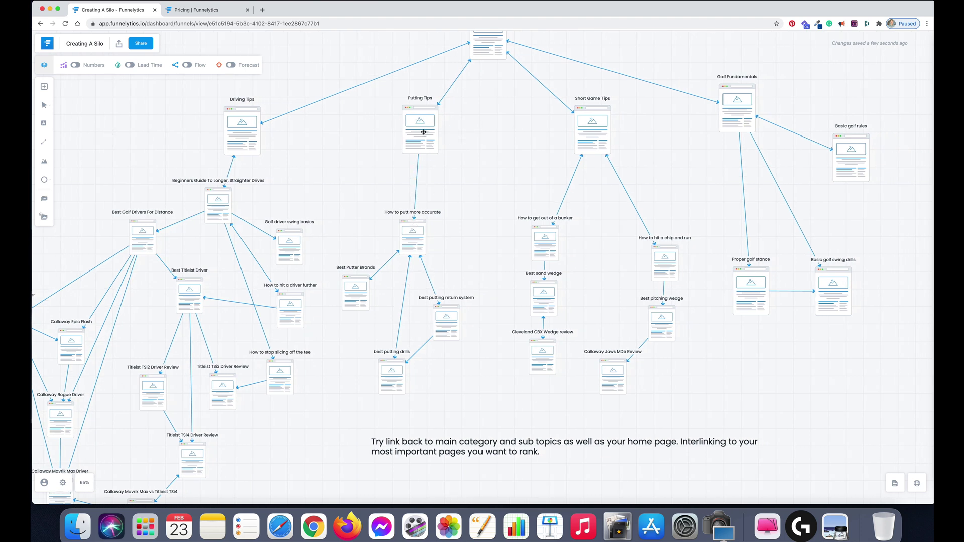
Reposition the best putting return system and Cleveland CBX Wedge review nodes.
scroll(409, 238, "right", 1)
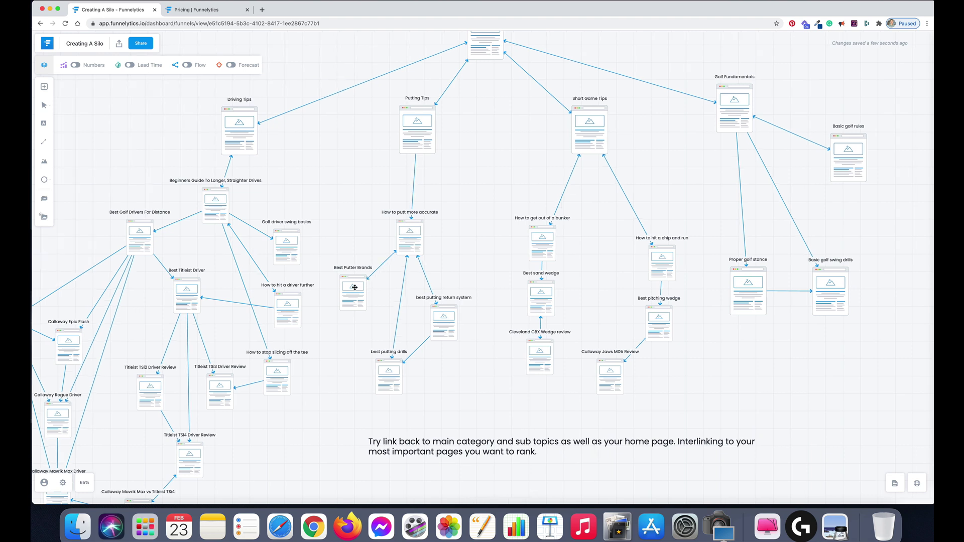
left_click_drag(448, 316, 460, 300)
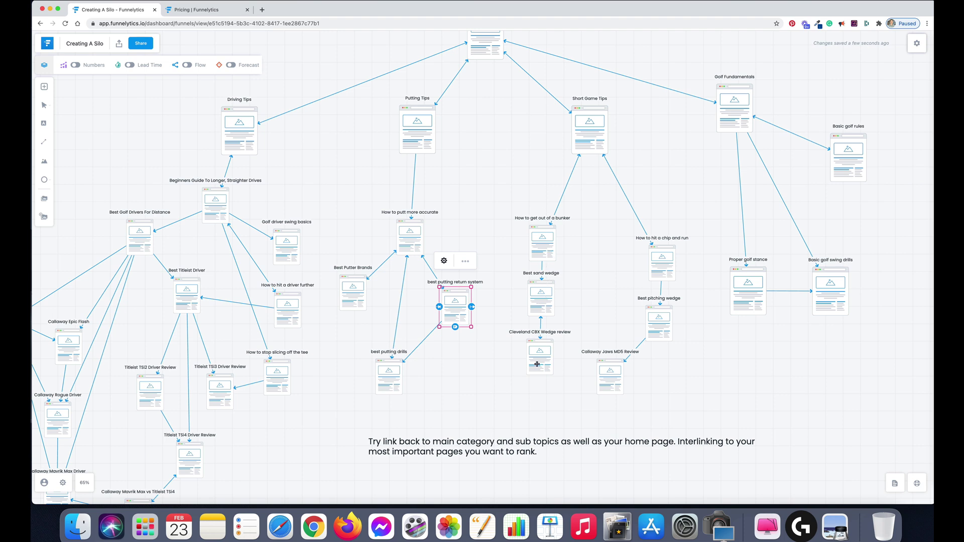
left_click_drag(540, 356, 538, 358)
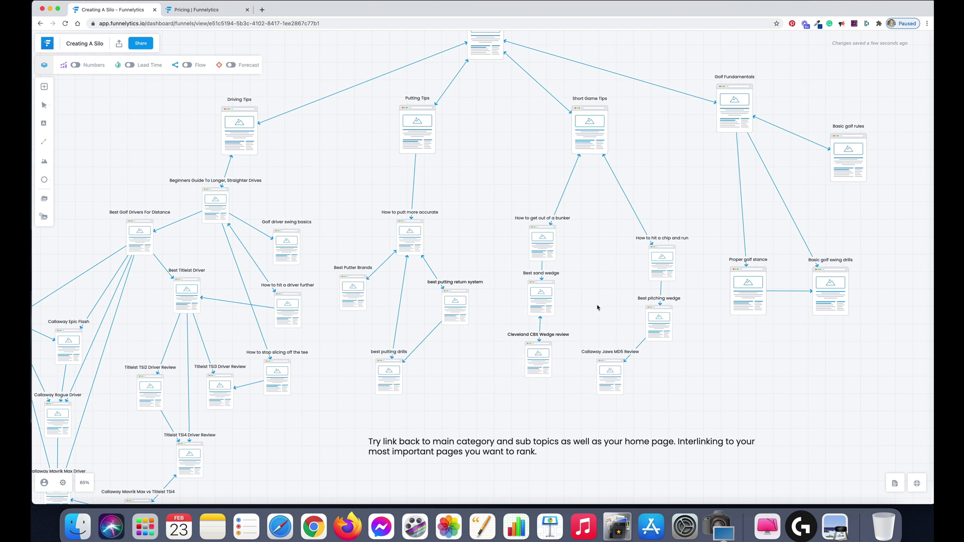
Link Callaway Jaws MD5 Review up to the homepage and shift Golf Fundamentals up-left.
left_click(600, 376)
left_click_drag(625, 376, 589, 124)
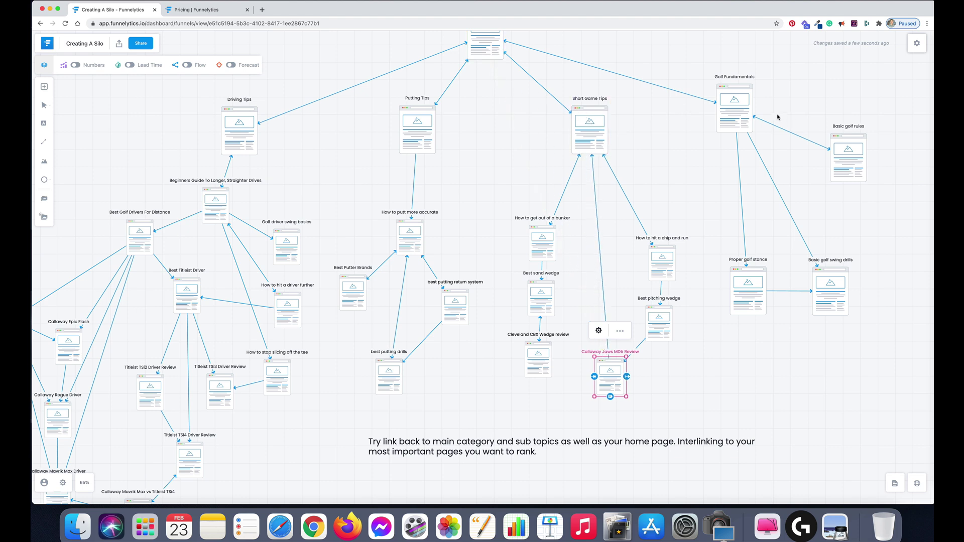
left_click_drag(735, 104, 722, 97)
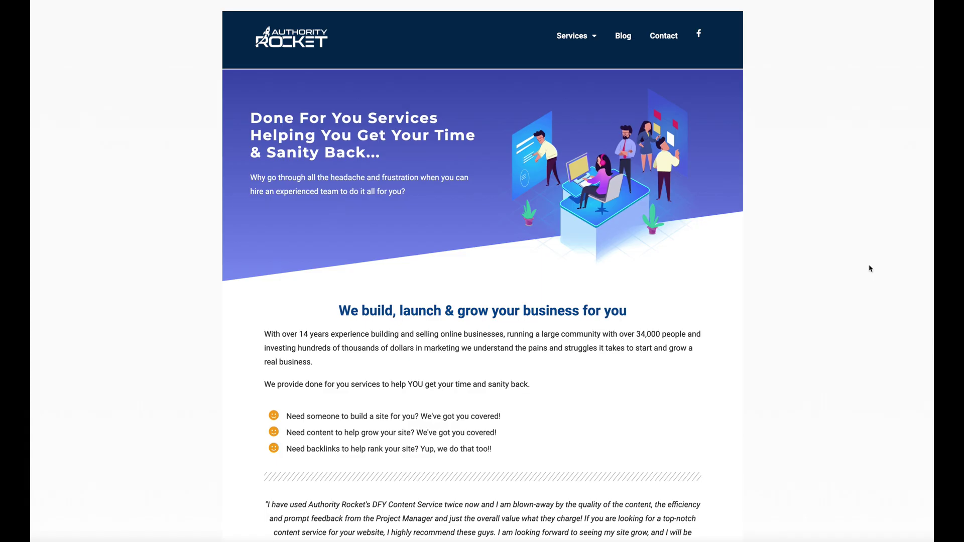
Scroll the Authority Rocket services page past affiliate sites and content packages to the footer.
scroll(870, 269, "down", 1)
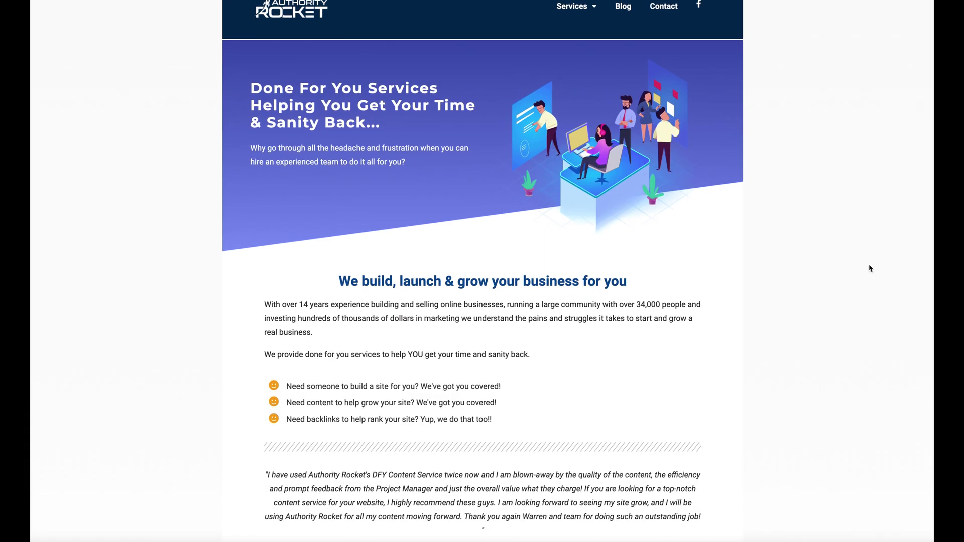
scroll(869, 268, "down", 5)
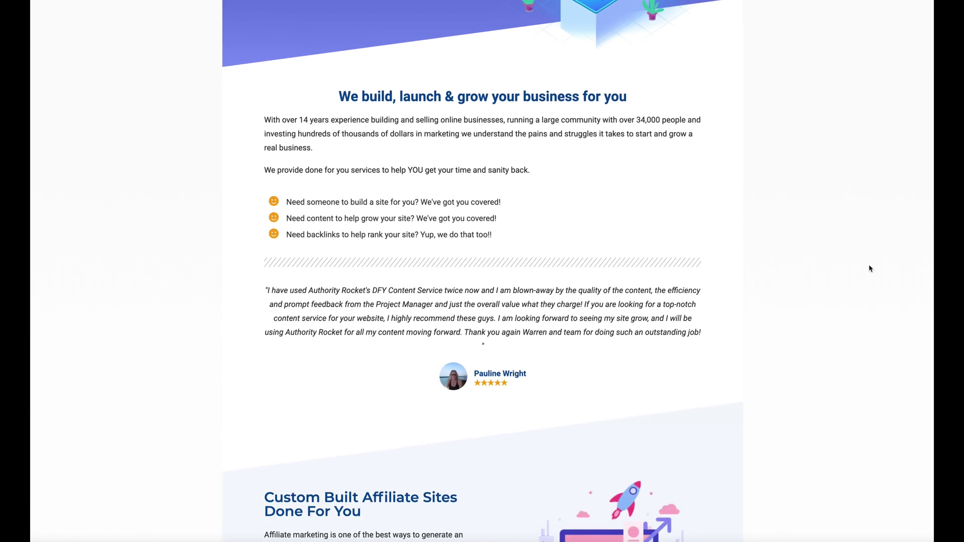
scroll(870, 269, "down", 4)
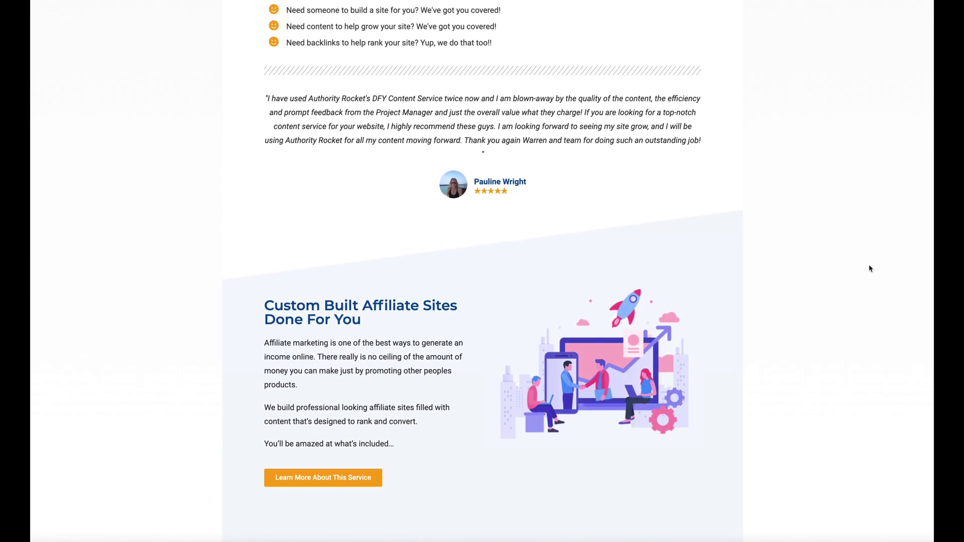
scroll(870, 269, "down", 4)
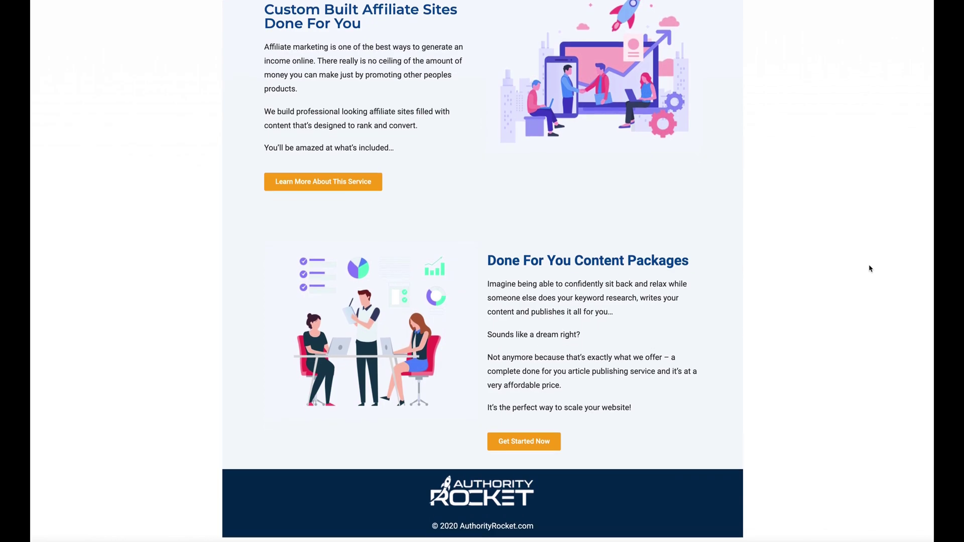